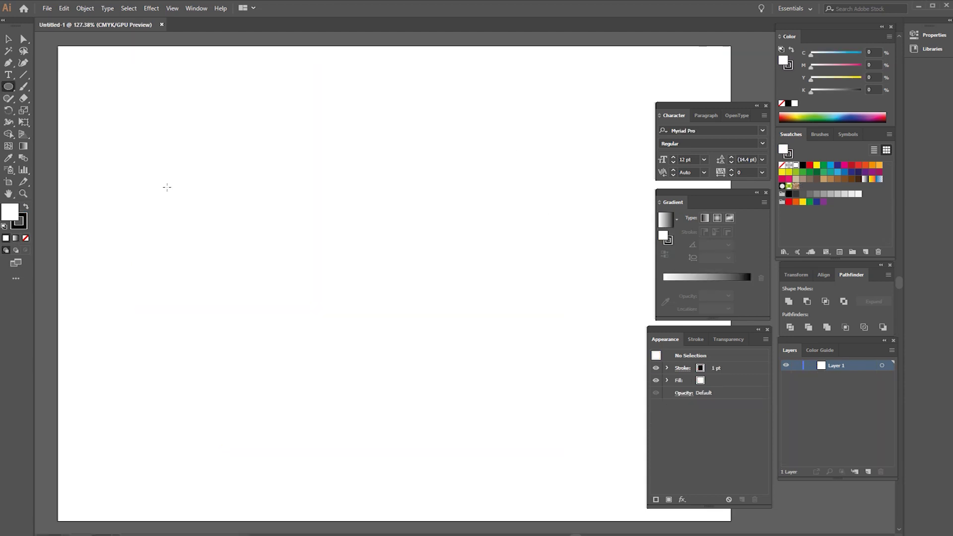
Draw a circle and Shift+Alt-drag an overlapping copy just to its right.
drag(164, 179, 253, 232)
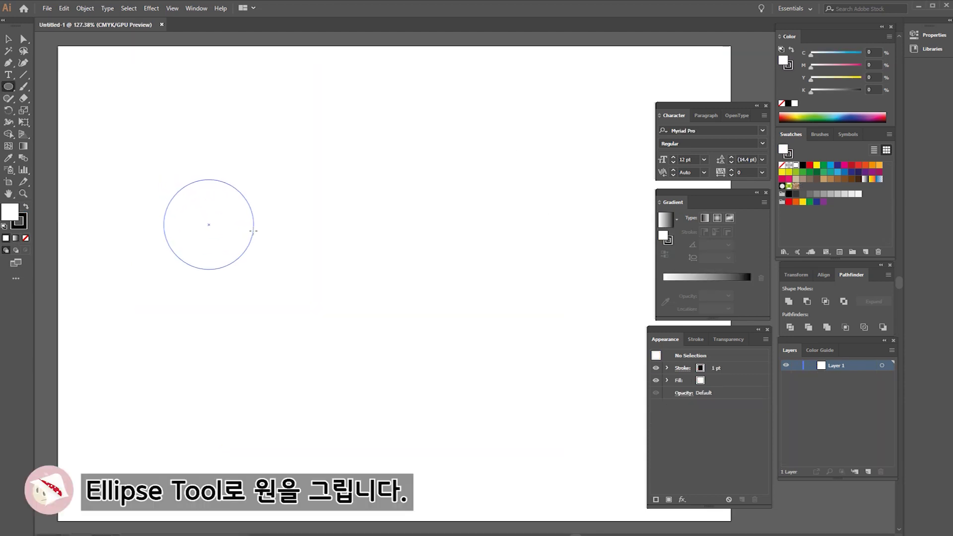
drag(254, 232, 256, 227)
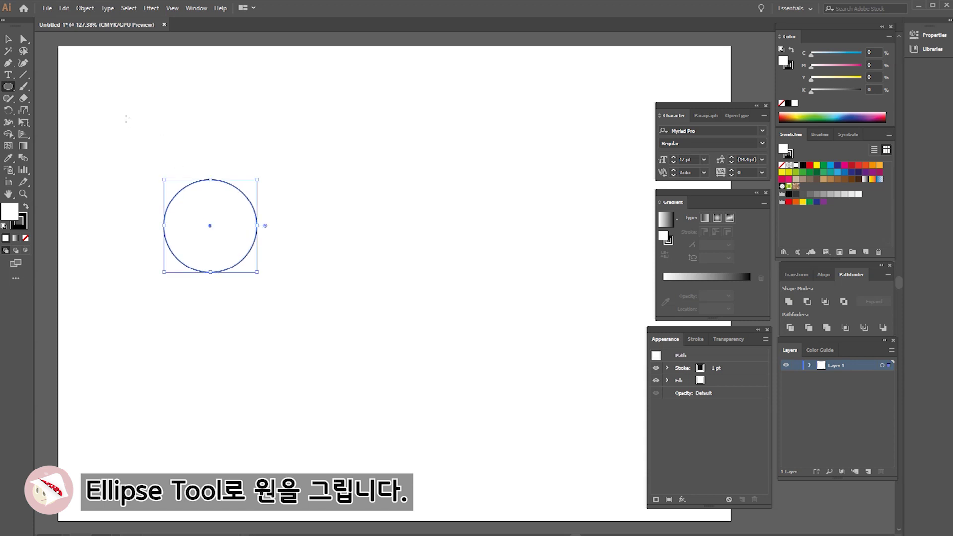
click(8, 39)
drag(237, 268, 305, 270)
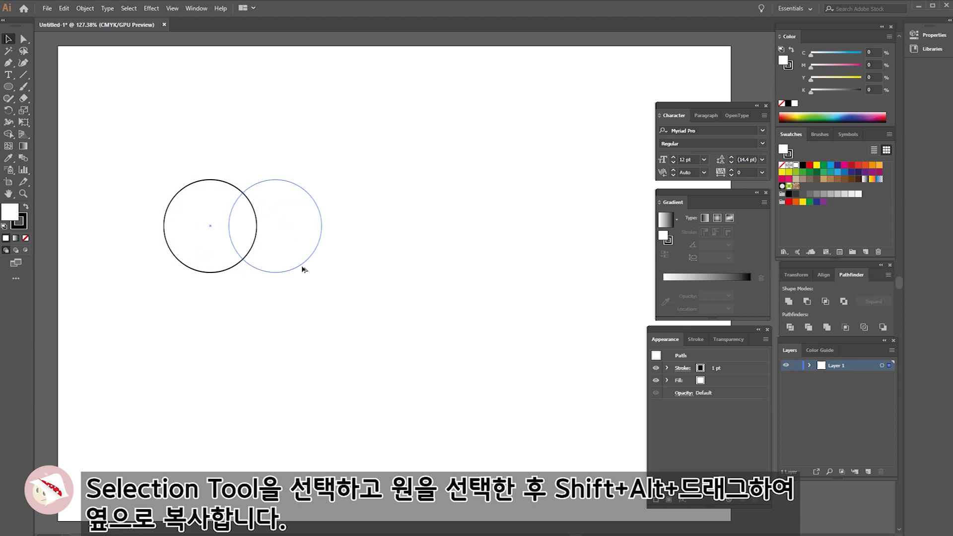
drag(304, 270, 306, 271)
Set the fill of both circles to None.
click(26, 238)
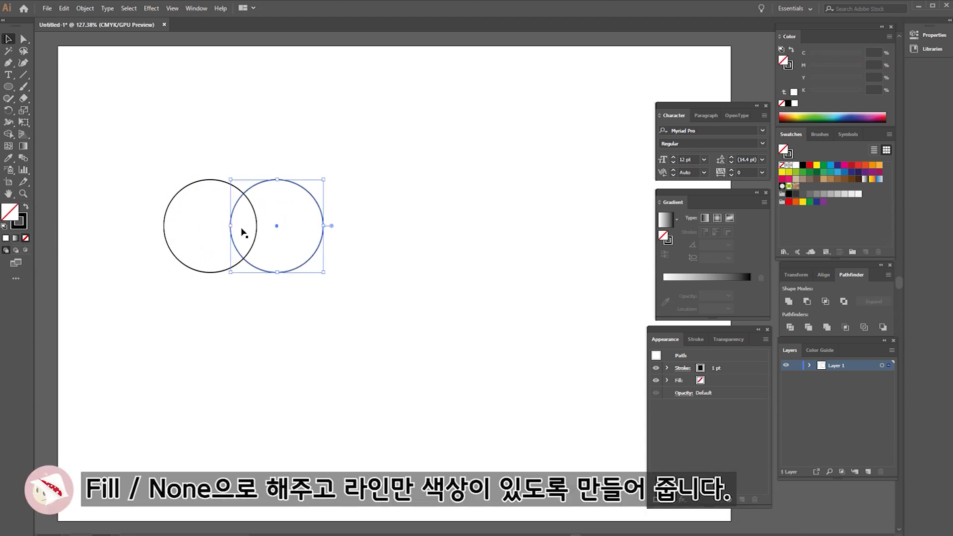
click(209, 218)
click(26, 239)
Intersect the two circles into a lens shape and rotate it diagonally.
drag(129, 146, 400, 329)
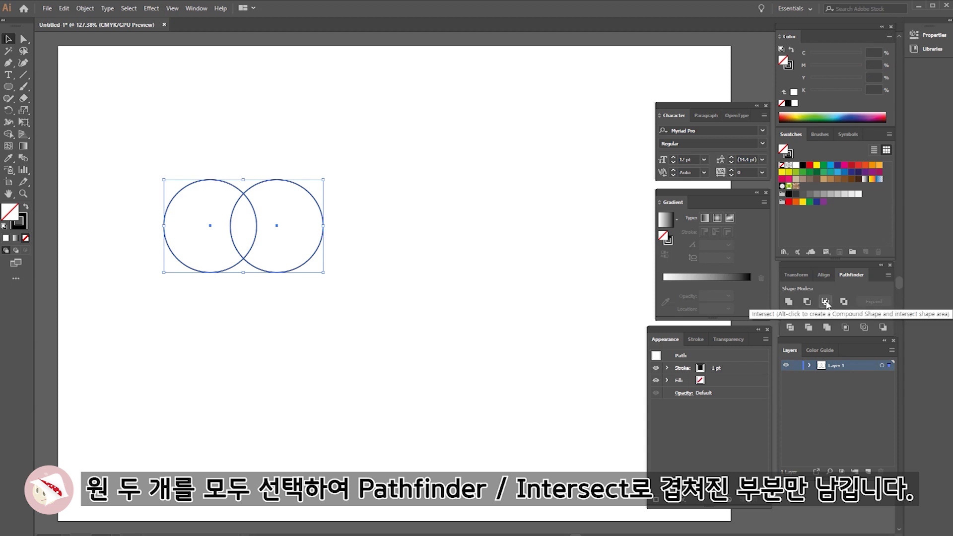
click(825, 301)
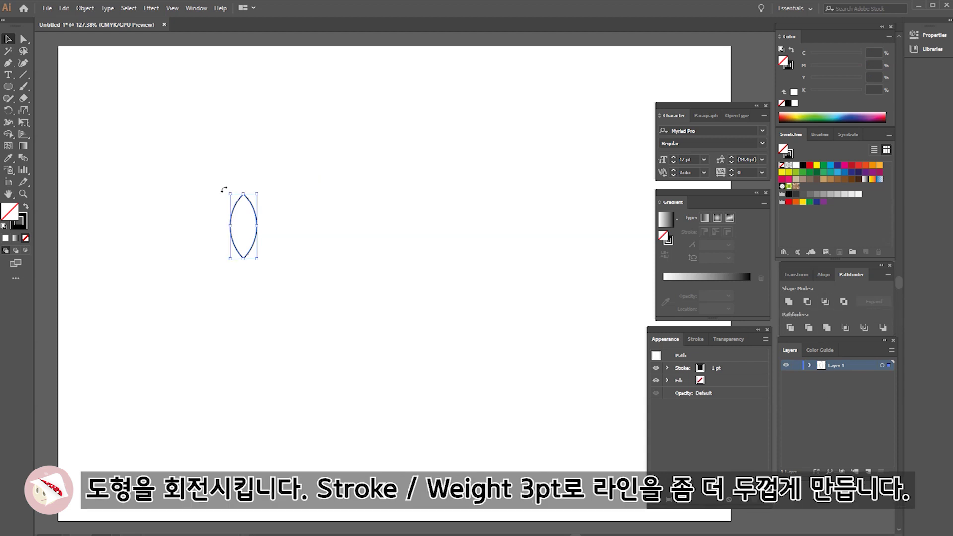
drag(225, 190, 201, 217)
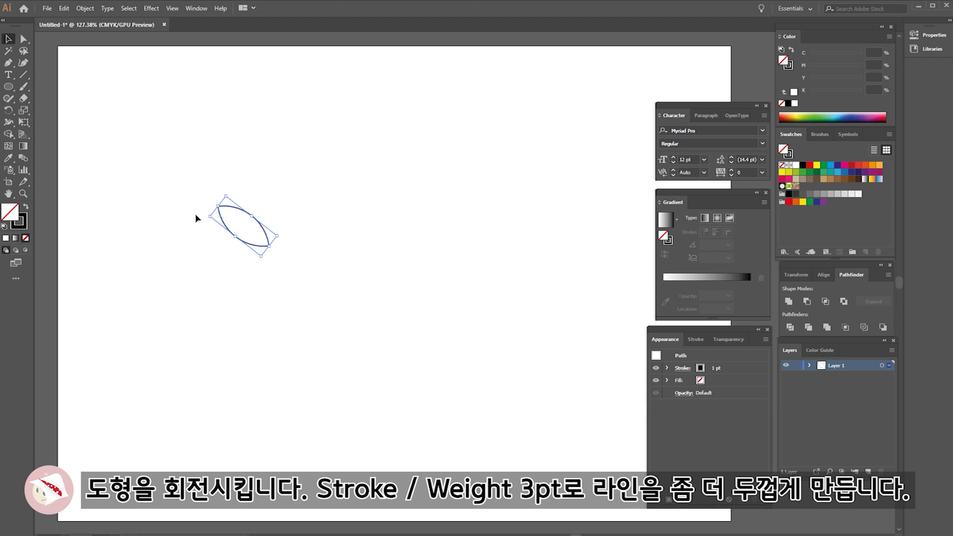
Set the lens outline's stroke weight to 3 pt.
click(695, 339)
click(718, 353)
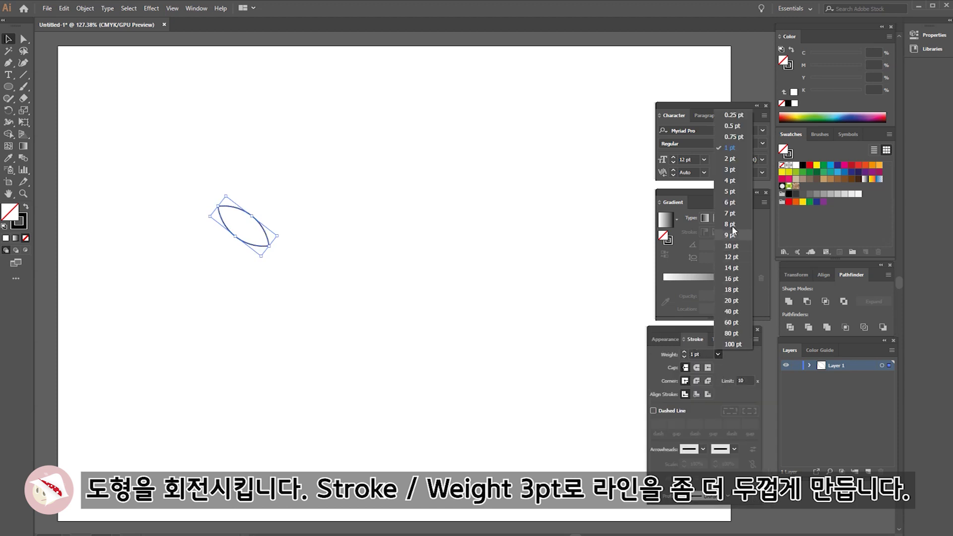
click(729, 169)
click(6, 110)
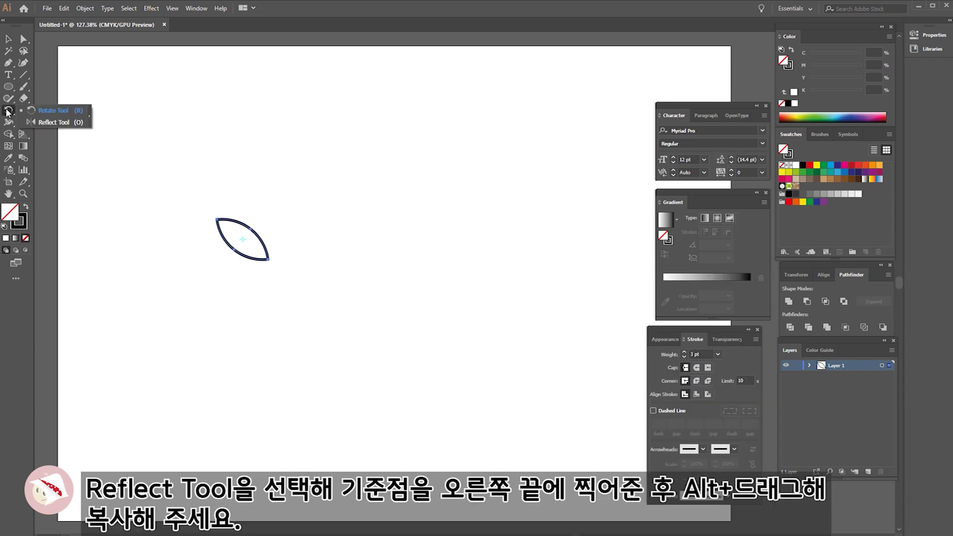
Reflect a copy of the leaf across its right tip, then open Add New Effect.
click(40, 123)
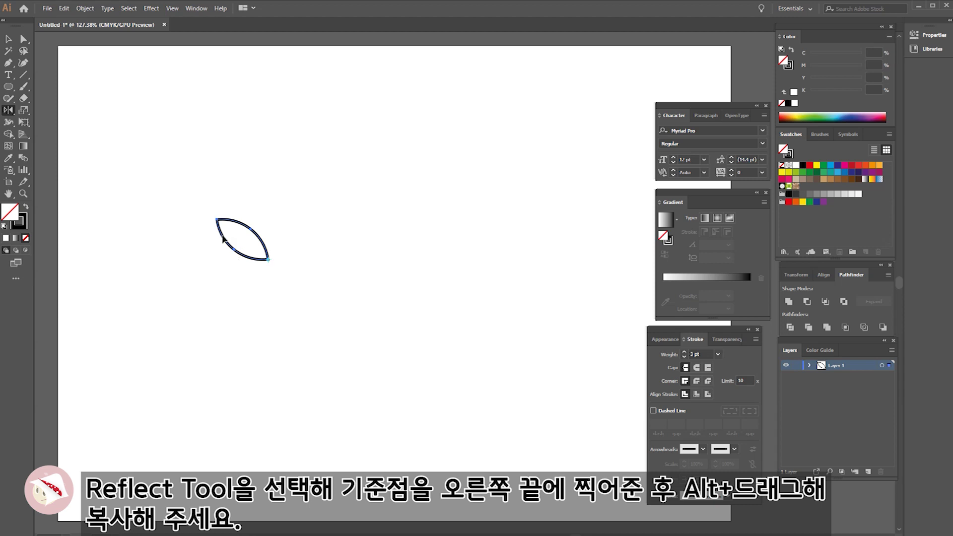
drag(224, 238, 300, 231)
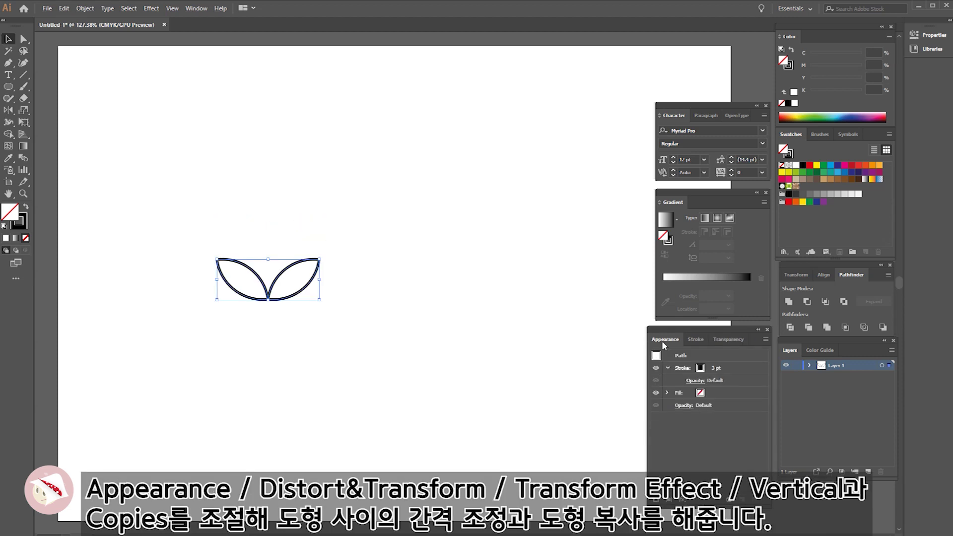
click(682, 500)
mouse_move(719, 298)
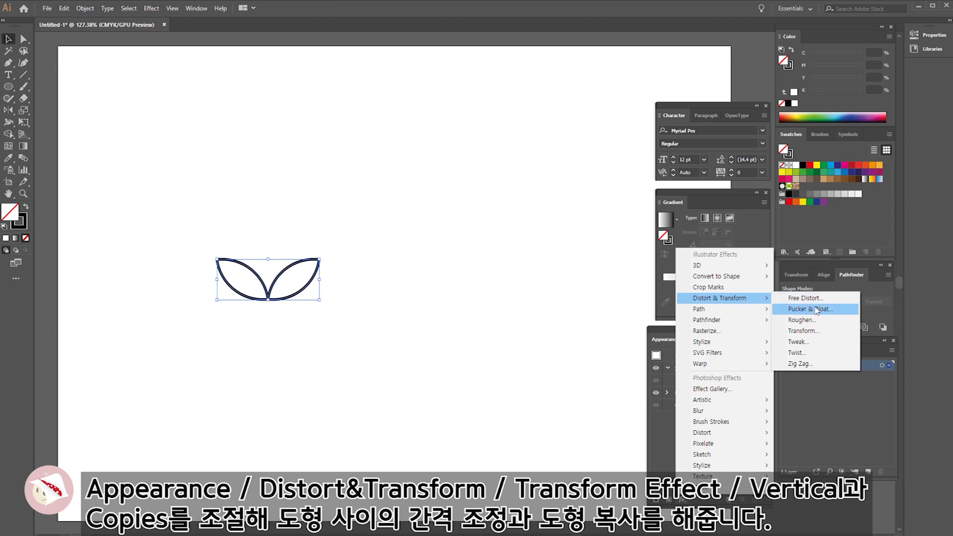
Apply a Transform effect with 20.8139 mm vertical move and 9 copies, then scale the column down.
click(801, 331)
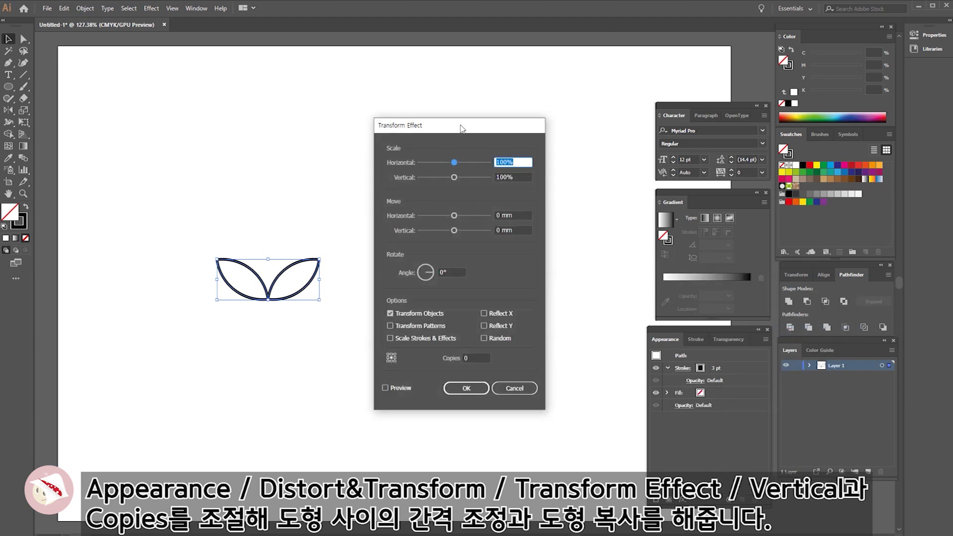
drag(461, 128, 508, 165)
click(433, 425)
drag(502, 267, 524, 269)
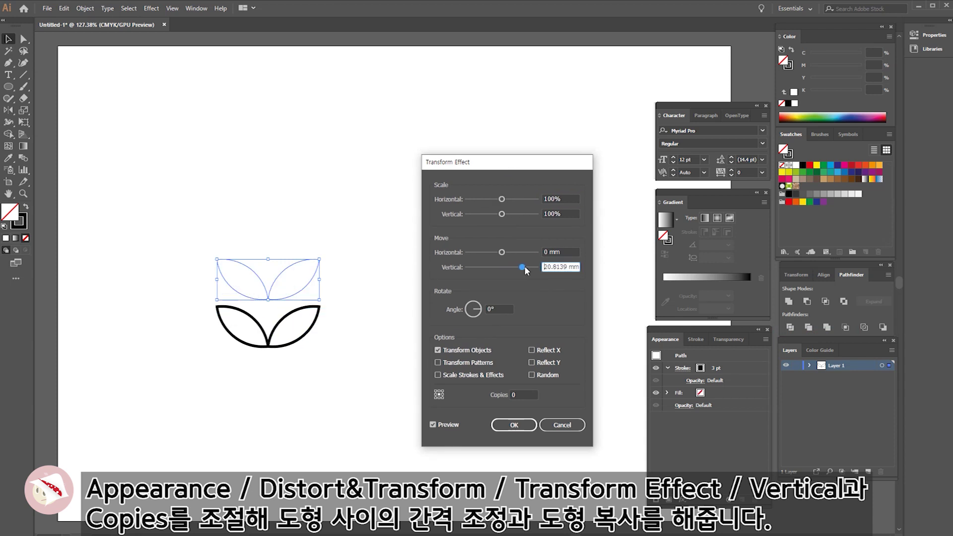
click(521, 394)
text(9)
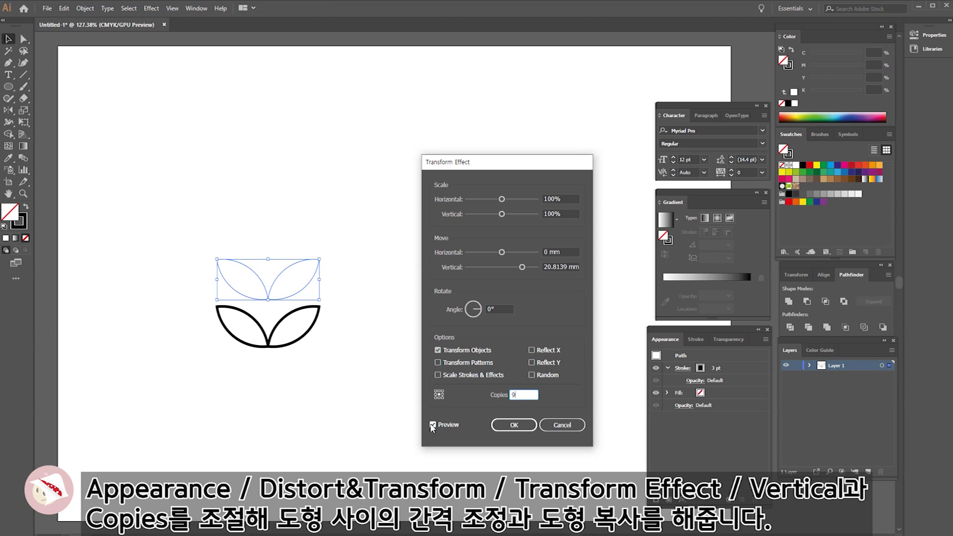
click(432, 425)
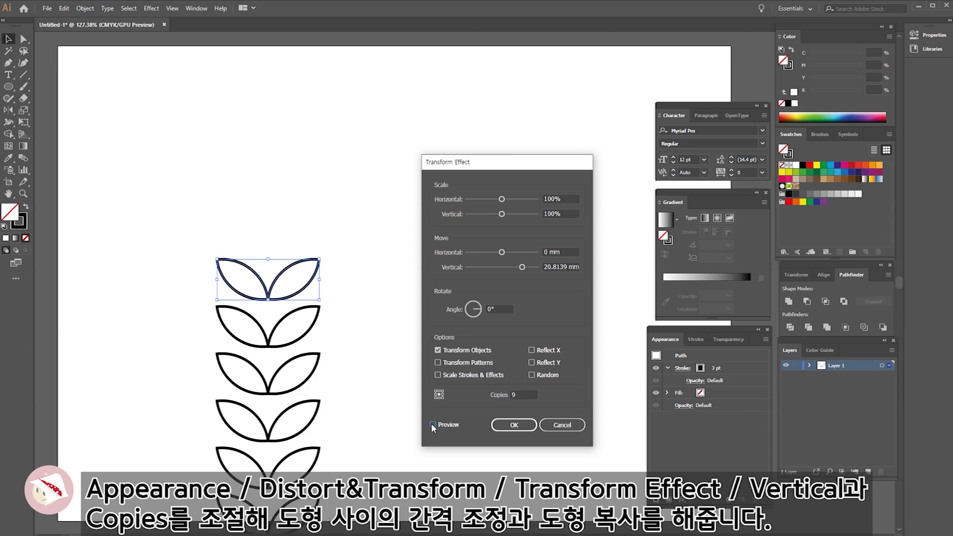
click(516, 425)
key(ctrl+1)
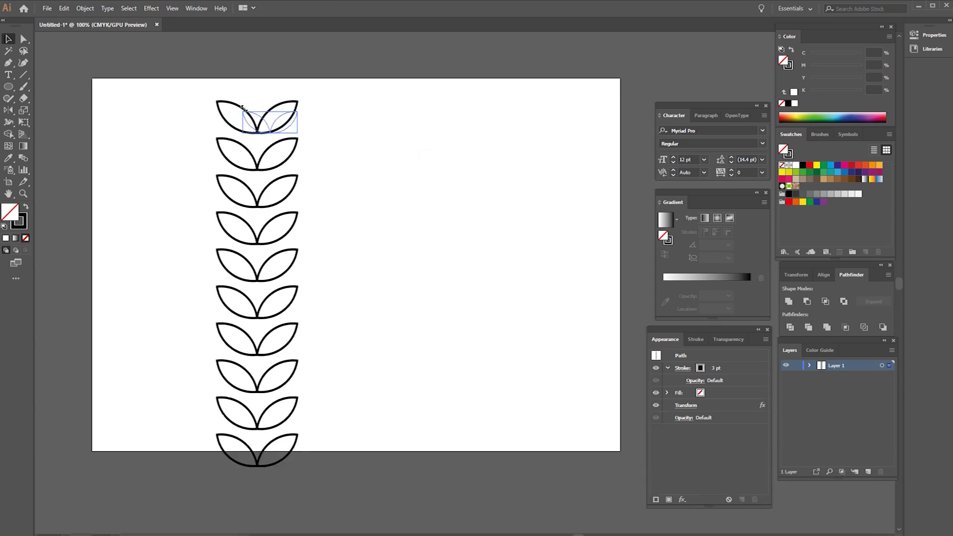
drag(241, 112, 258, 119)
click(764, 409)
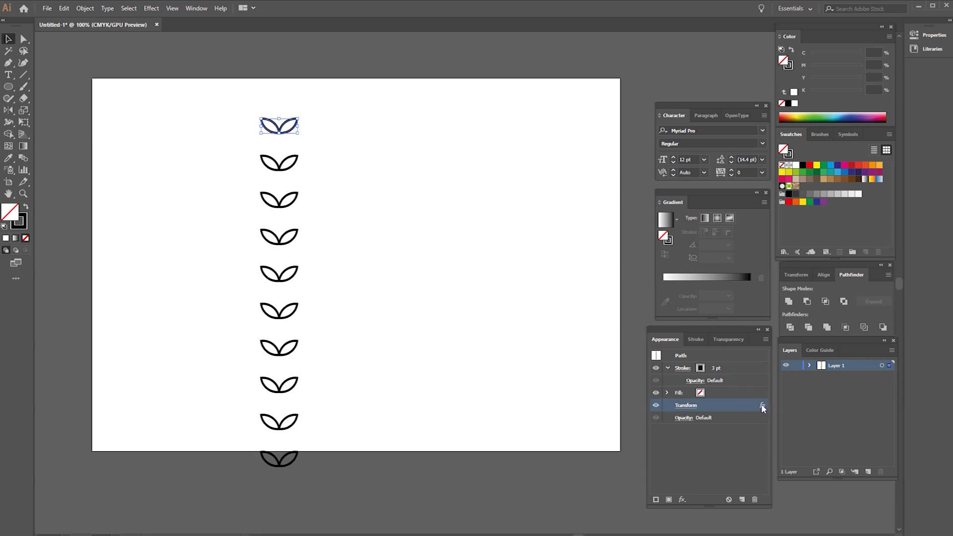
Change the Transform effect's vertical move to 10 mm and expand its appearance.
click(687, 405)
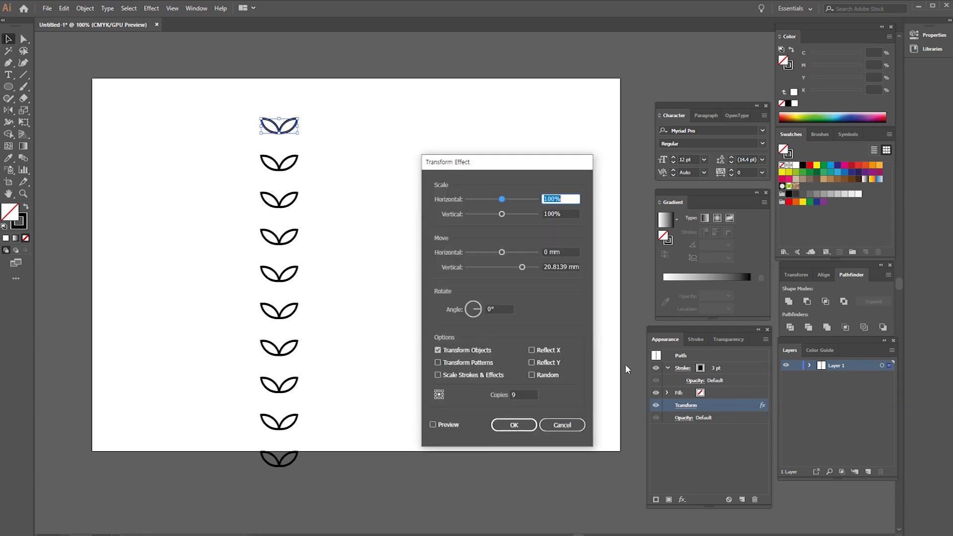
click(523, 268)
drag(523, 268, 511, 268)
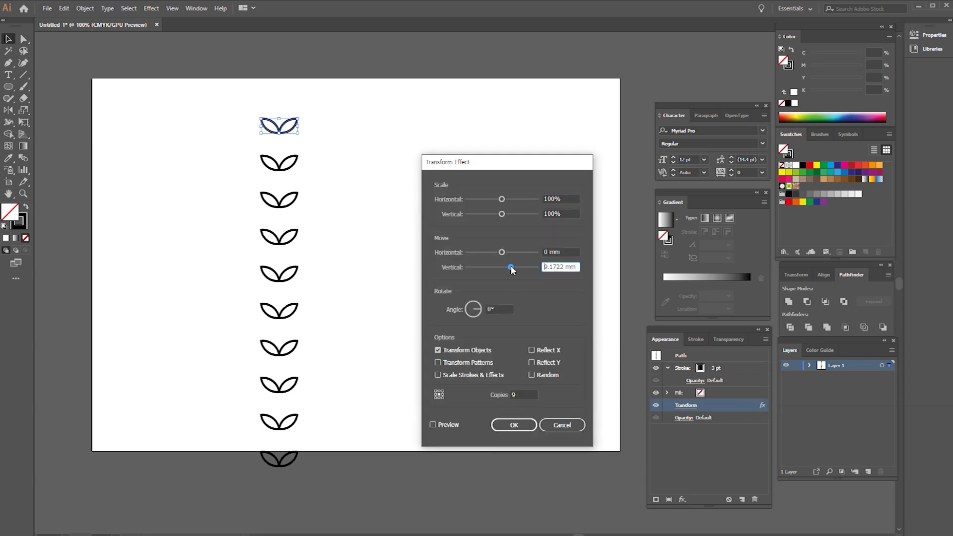
click(434, 425)
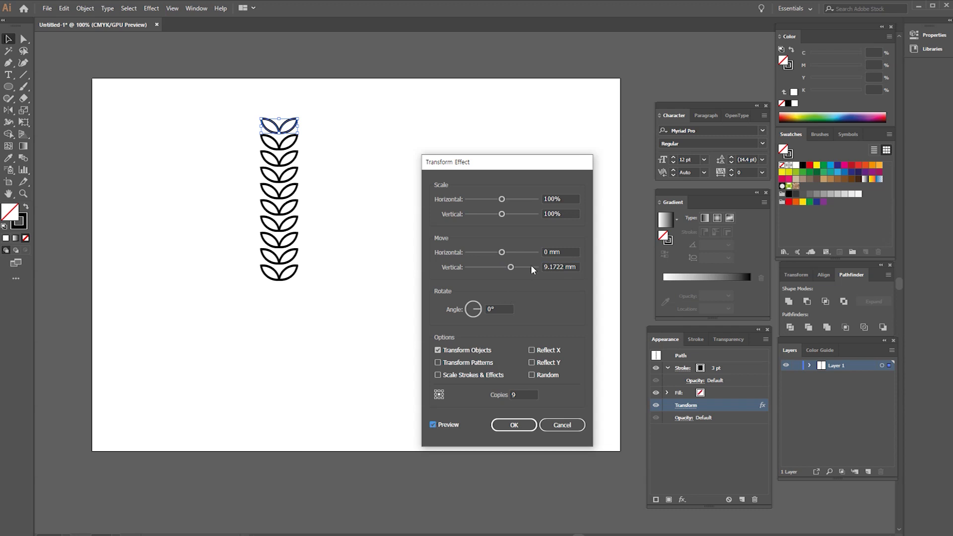
double_click(556, 267)
text(10)
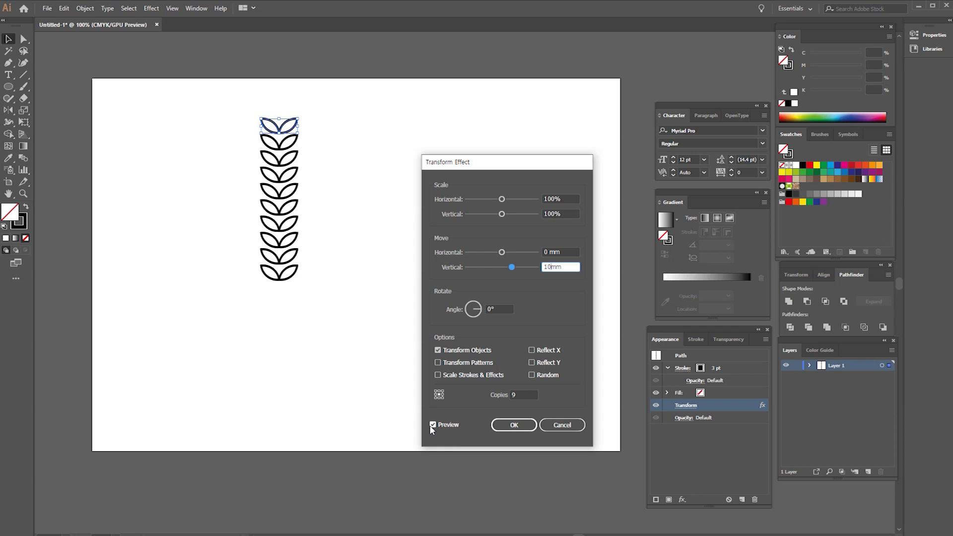
click(433, 426)
click(514, 426)
click(84, 8)
click(116, 135)
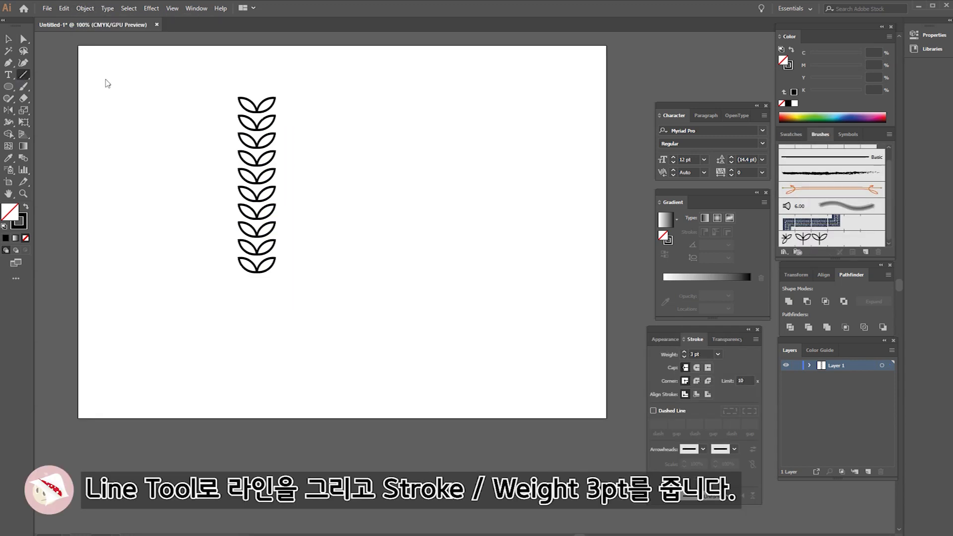
Draw a vertical stem, group it with the leaves, and center them horizontally.
drag(256, 91, 264, 256)
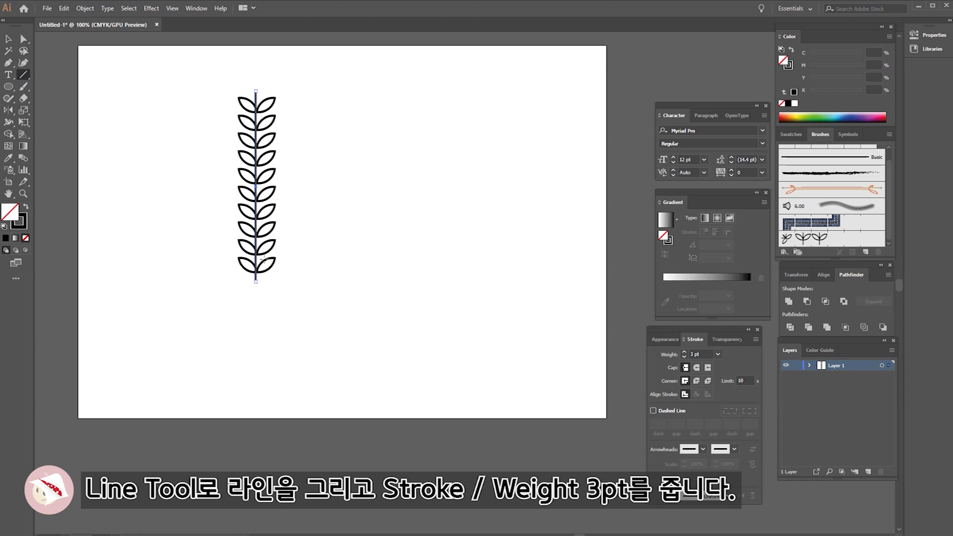
shift+click(240, 102)
click(85, 8)
click(99, 57)
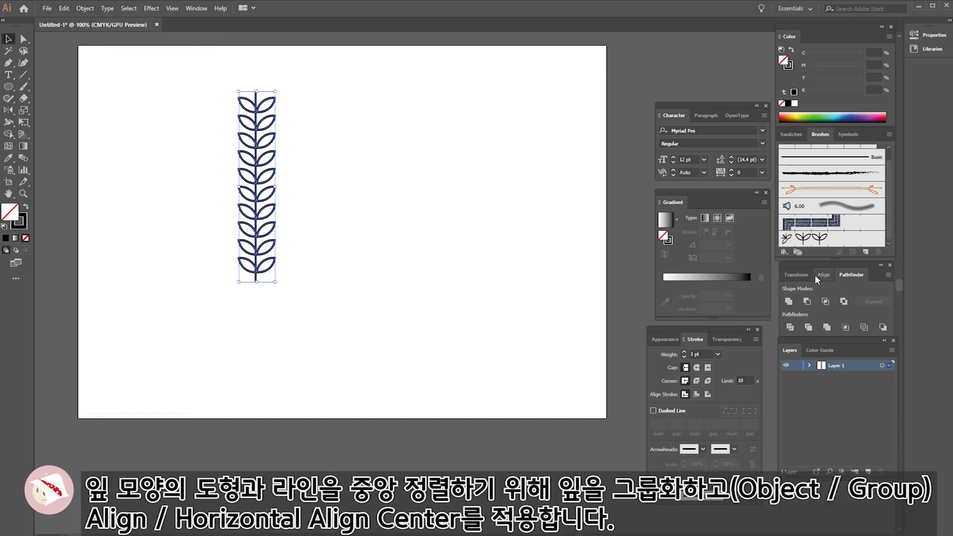
click(822, 275)
click(807, 301)
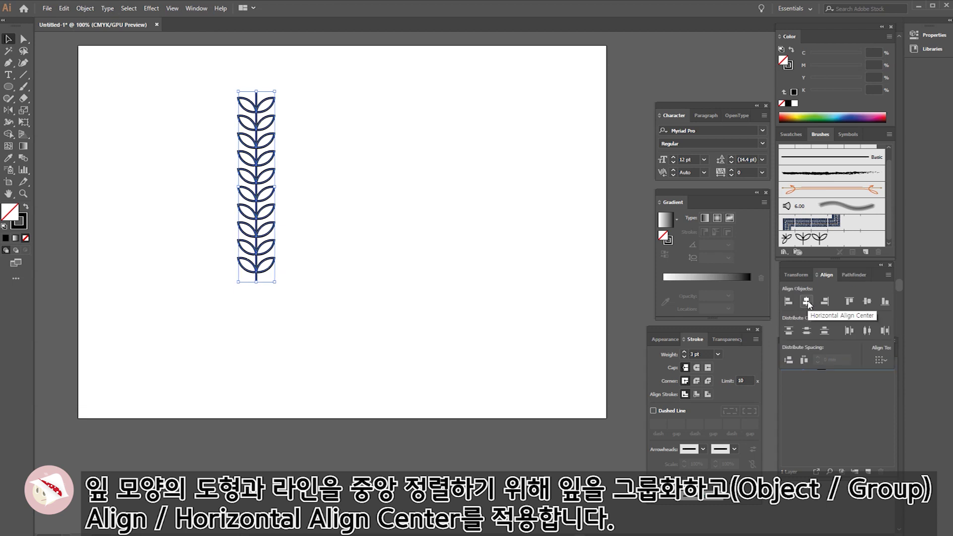
Nudge the stem's top anchor point slightly down.
key(a)
drag(238, 76, 264, 97)
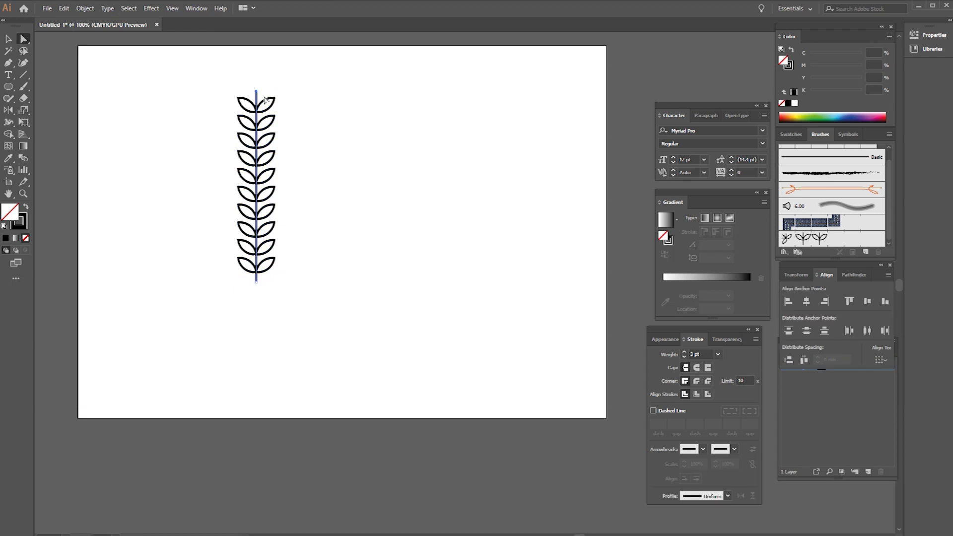
key(Down)
key(Down)
key(Down)
key(v)
Expand the leaves and stem into filled shapes and rotate the branch horizontal.
drag(186, 90, 303, 301)
click(85, 9)
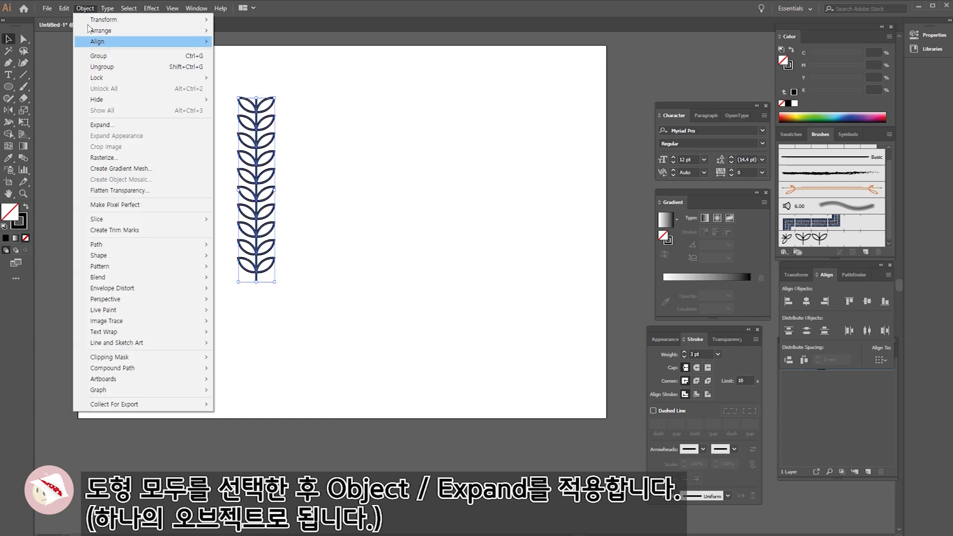
click(102, 124)
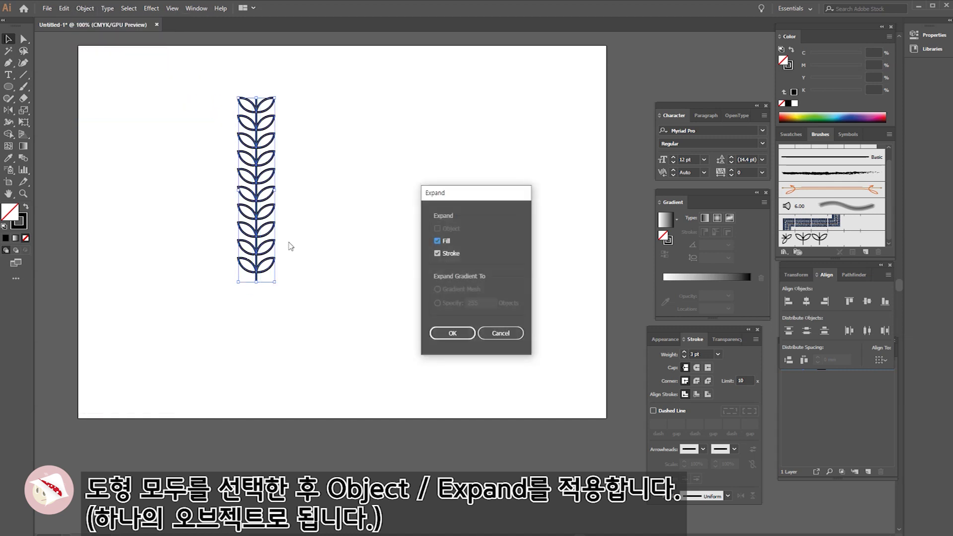
click(453, 333)
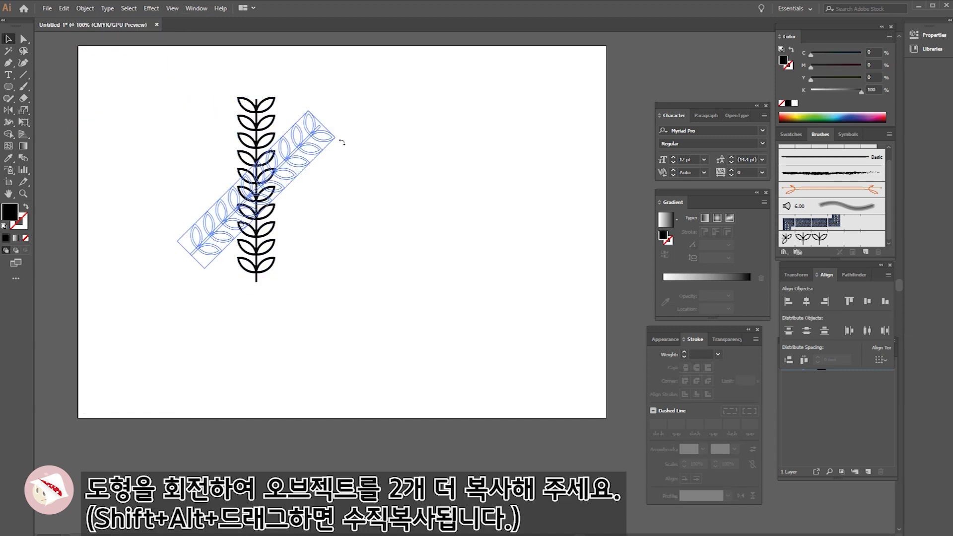
drag(232, 92, 370, 208)
Move the leaf row up, duplicate it downward, and draw a vertical line across the rows.
drag(283, 201, 275, 156)
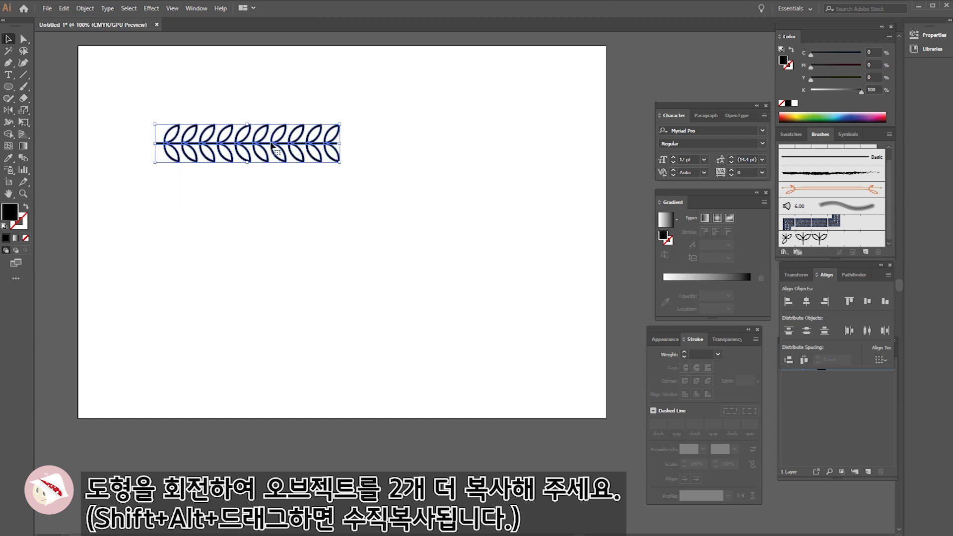
drag(272, 145, 280, 253)
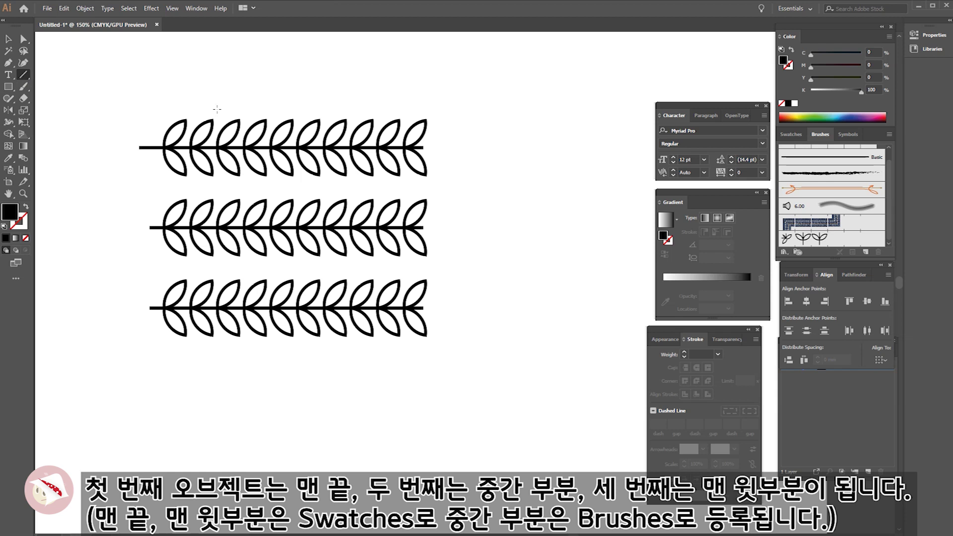
drag(217, 109, 223, 328)
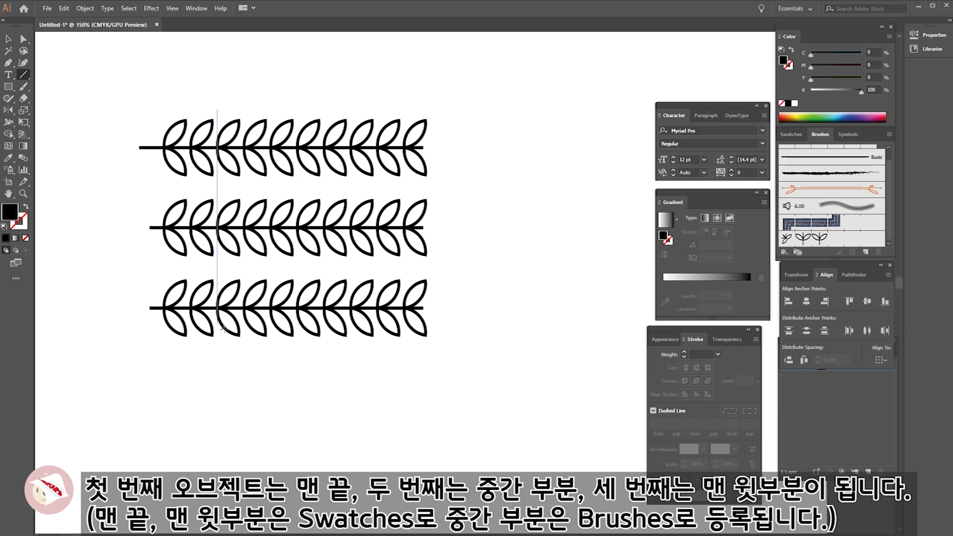
Give the vertical line a 0.25 pt stroke and Alt-drag a copy to the right.
drag(217, 362, 217, 362)
click(718, 354)
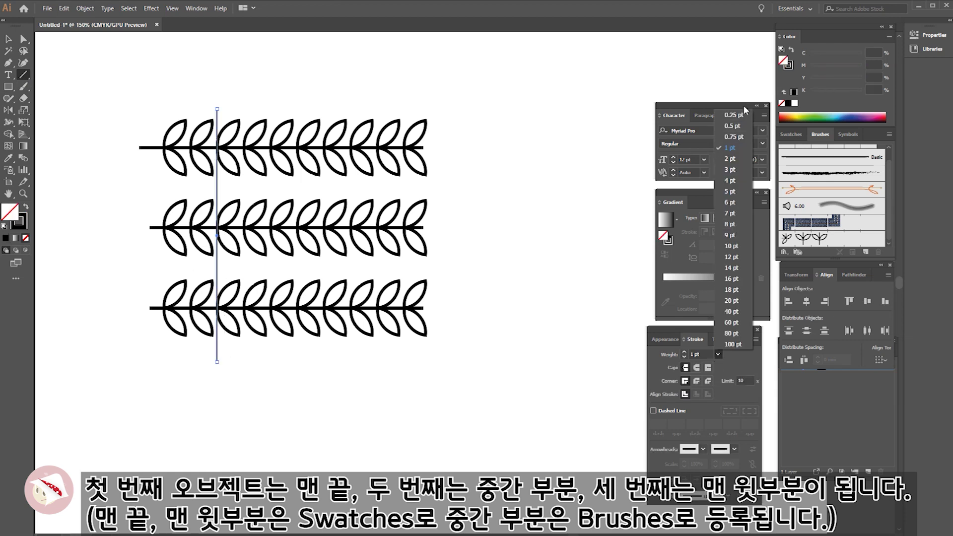
click(732, 113)
key(v)
alt+drag(217, 186, 376, 193)
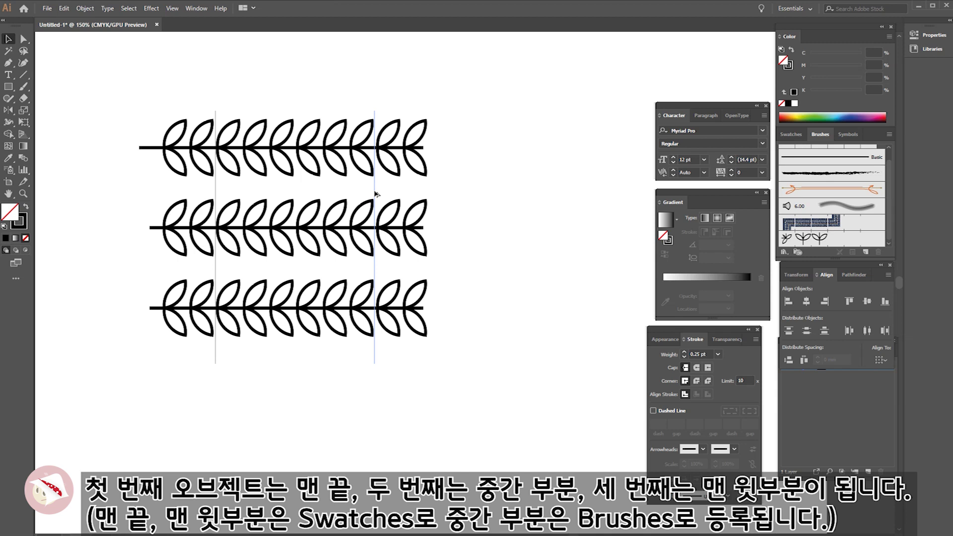
click(298, 187)
click(12, 87)
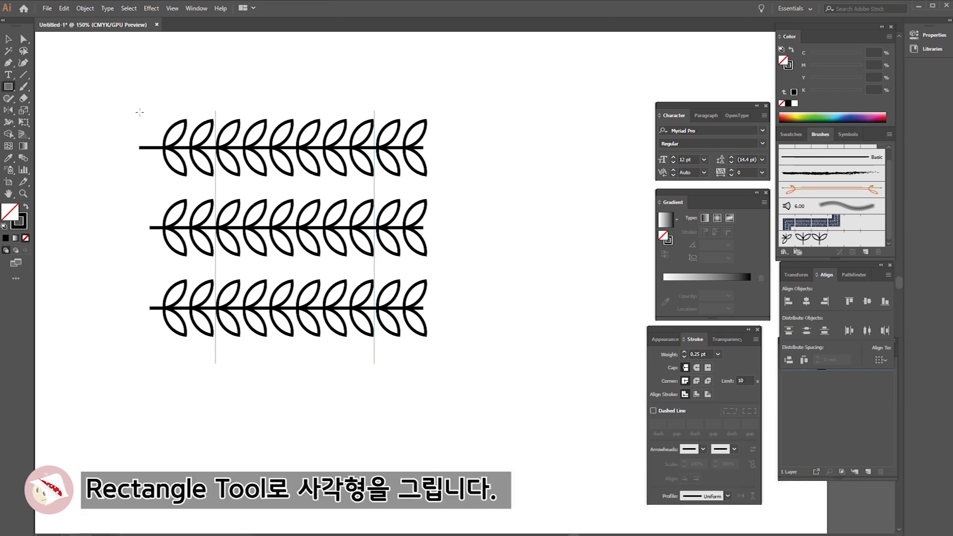
Draw an orange-filled, unstroked rectangle over the top row's left end.
drag(127, 113, 216, 184)
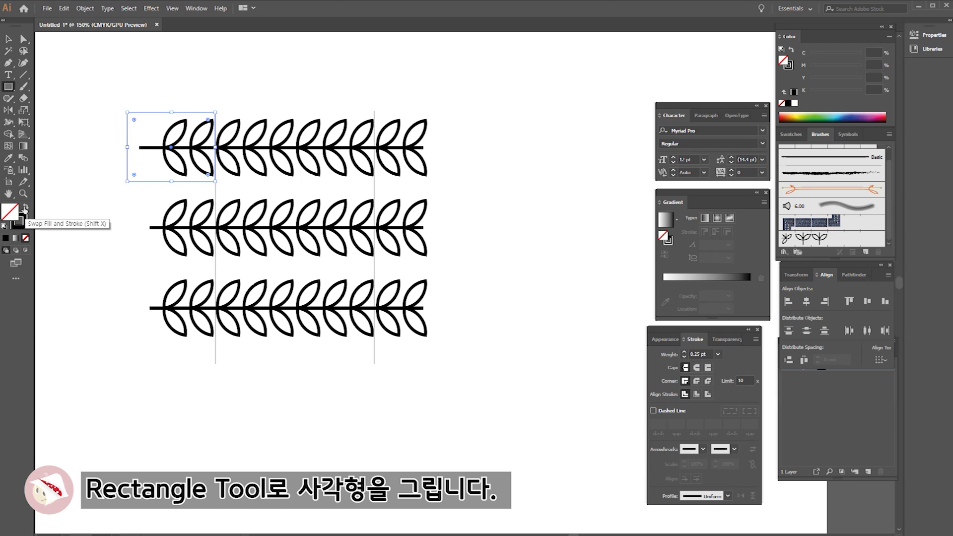
click(24, 210)
double_click(10, 211)
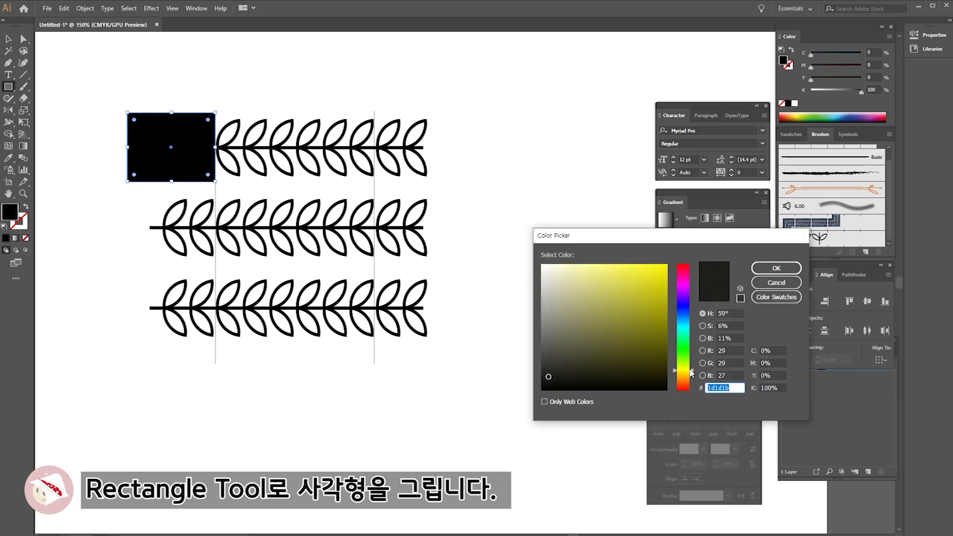
drag(691, 374, 689, 387)
drag(641, 295, 642, 278)
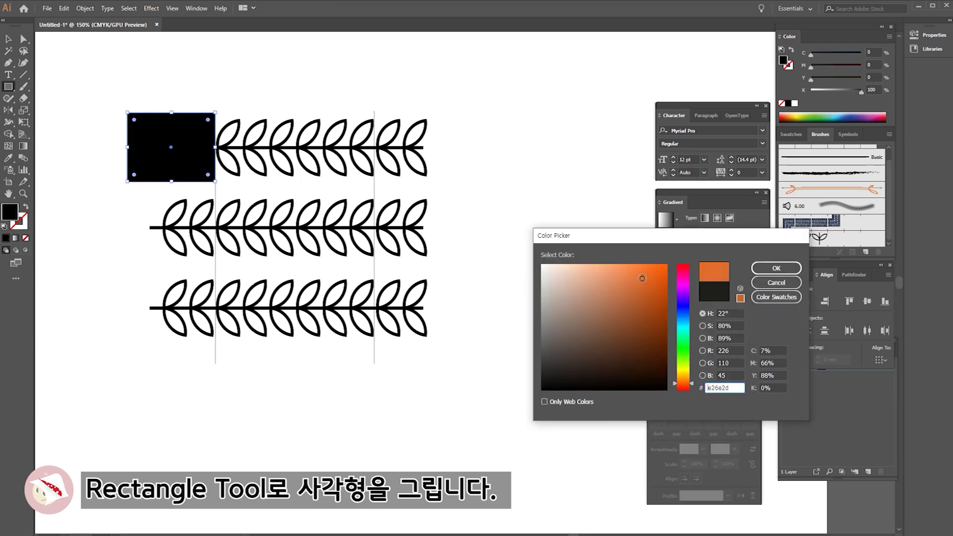
click(776, 268)
Draw orange rectangles over the middle row's centre and bottom row's right end.
ctrl+click(192, 196)
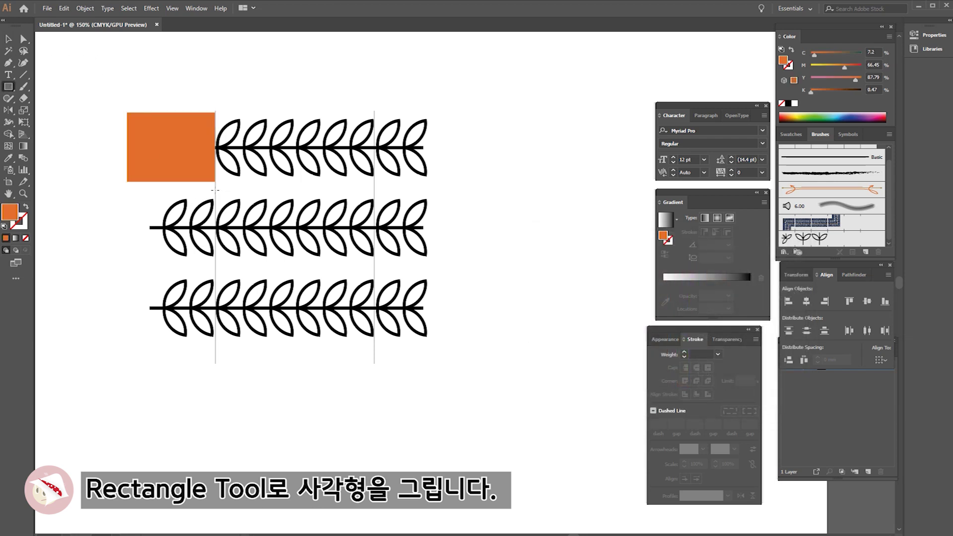
mouse_move(215, 189)
mouse_down()
mouse_move(374, 271)
mouse_move(439, 346)
mouse_up()
click(7, 40)
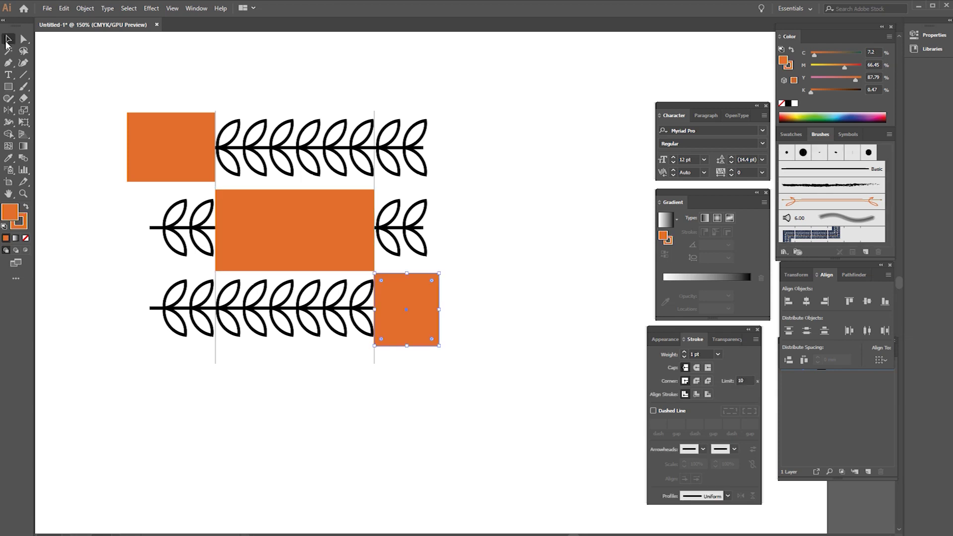
click(215, 356)
Delete both guide lines and select the top row with its rectangle.
key(Delete)
mouse_move(387, 383)
mouse_down()
mouse_move(354, 366)
mouse_move(351, 353)
mouse_up()
key(Delete)
drag(108, 88, 466, 183)
click(85, 8)
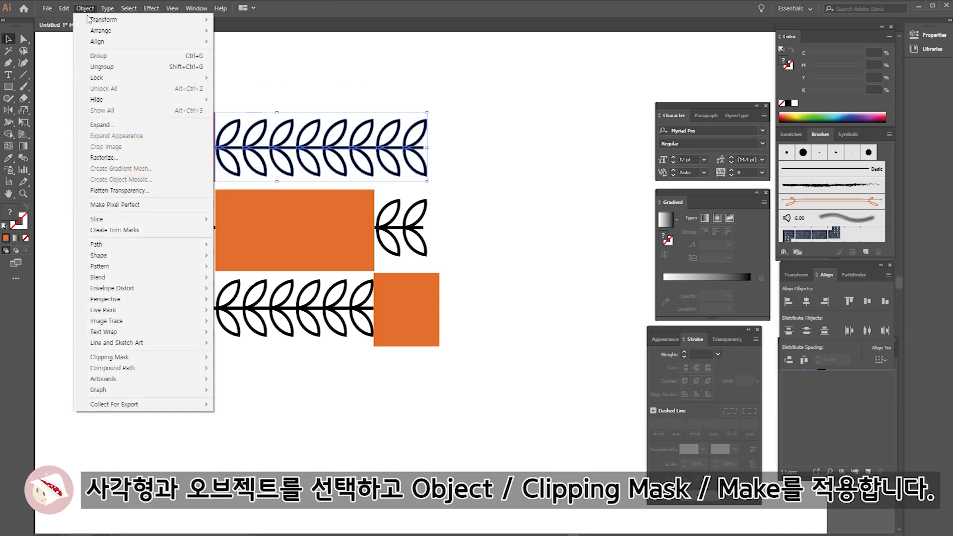
mouse_move(110, 357)
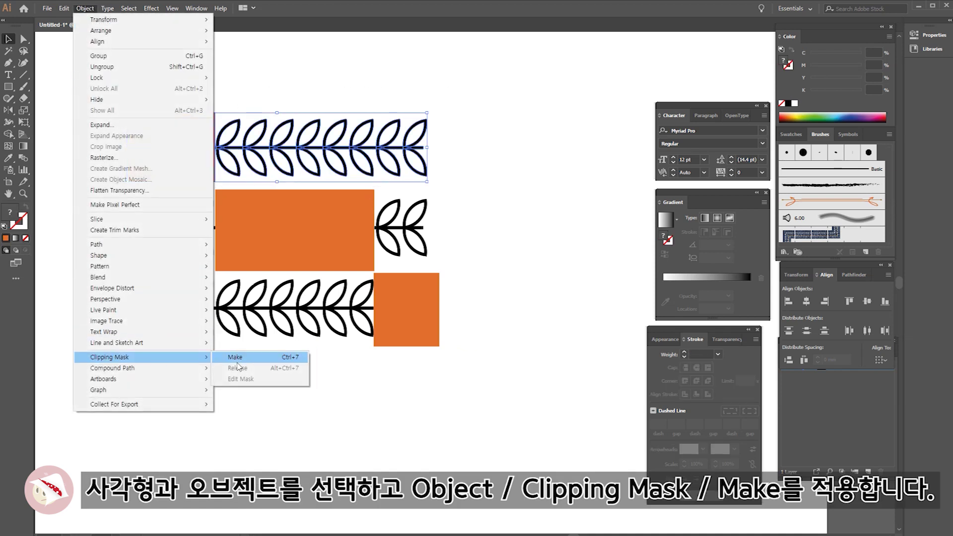
Make clipping masks for the top, middle and bottom rows with their rectangles.
click(237, 358)
drag(473, 267, 486, 276)
click(85, 8)
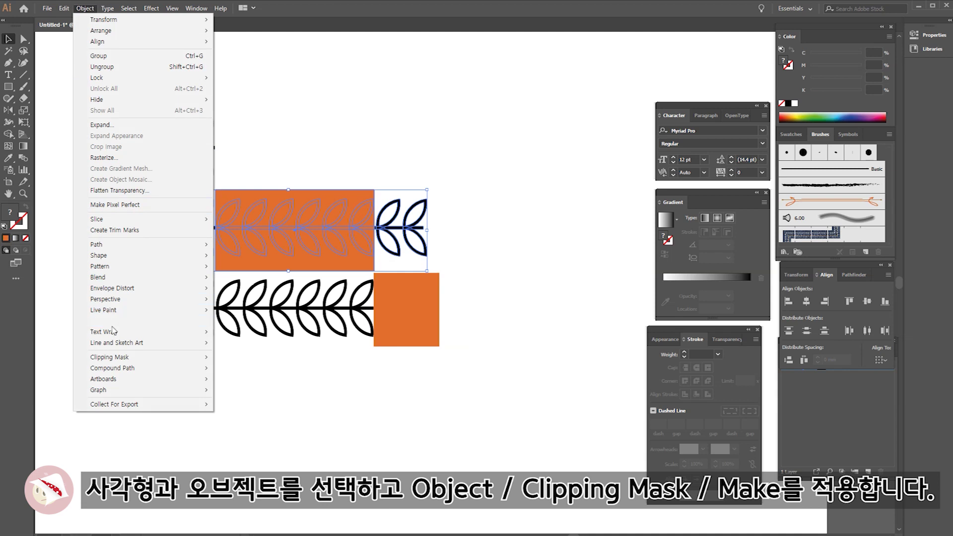
click(239, 358)
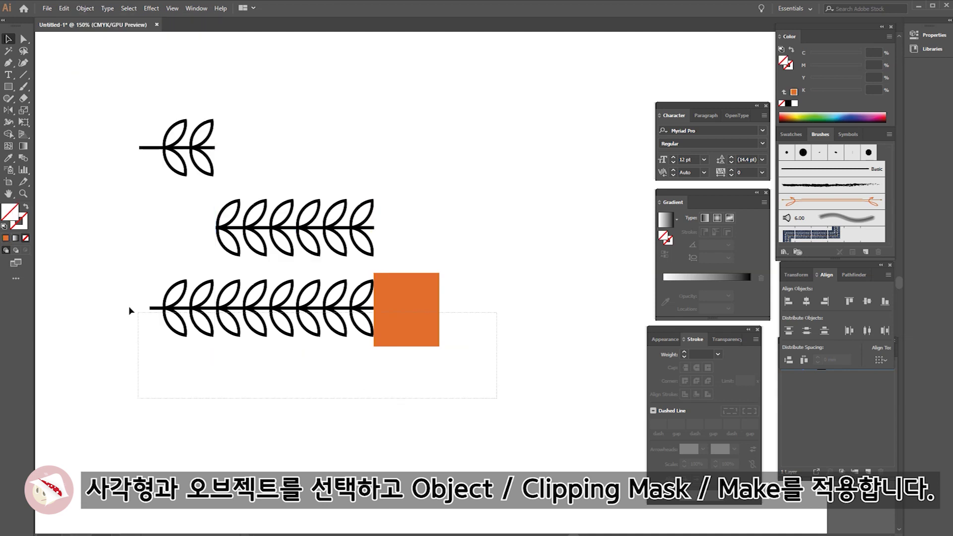
drag(496, 395, 115, 276)
click(85, 8)
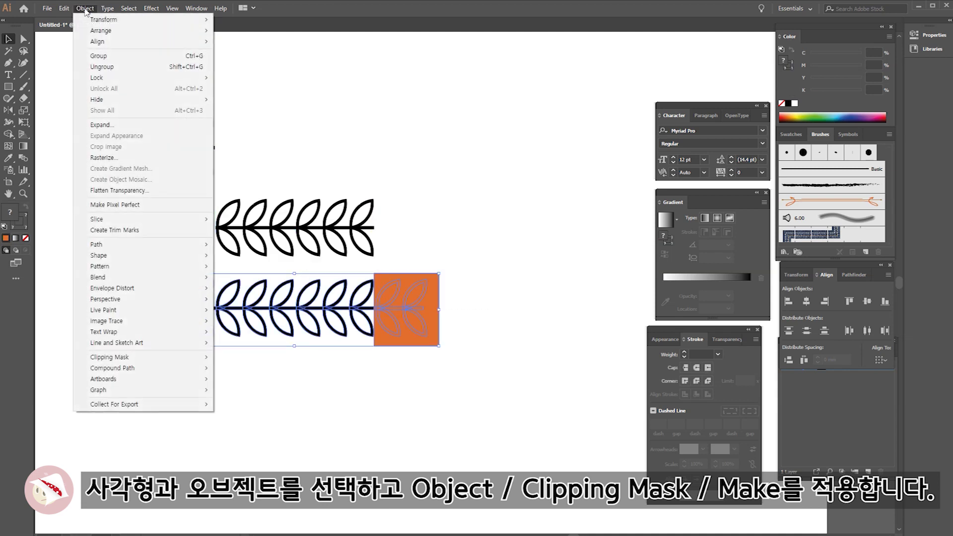
mouse_move(109, 357)
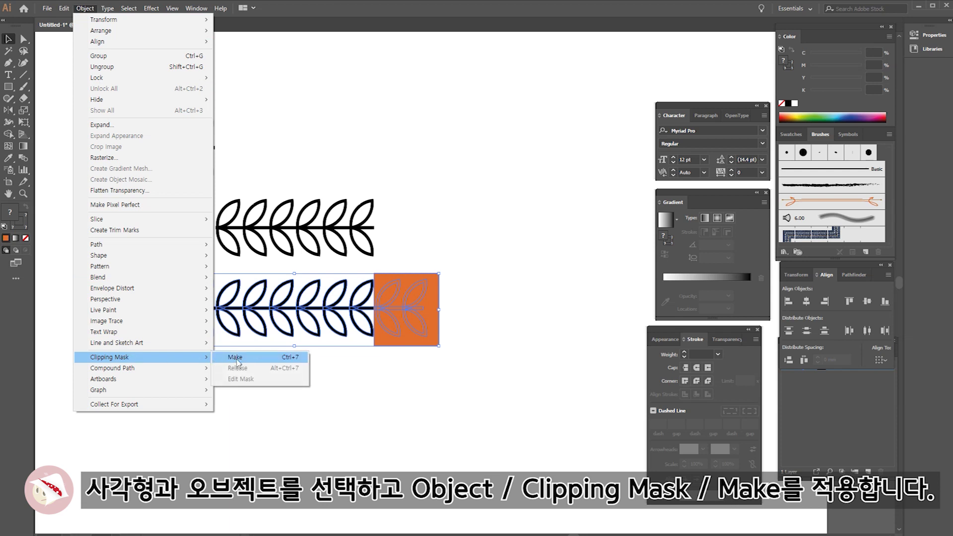
click(237, 357)
Apply Pathfinder Merge to each of the three clipped branch pieces.
drag(90, 84, 286, 196)
click(853, 275)
click(826, 328)
drag(200, 188, 385, 257)
click(826, 327)
drag(526, 390, 350, 271)
click(827, 327)
drag(115, 100, 244, 195)
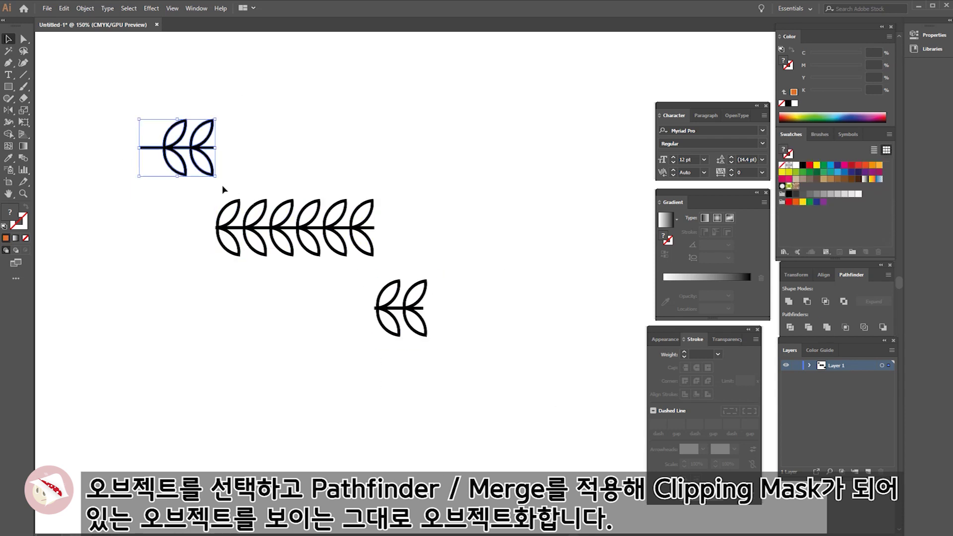
Save the leaf start piece and the two-leaf end piece as new pattern swatches.
drag(174, 154, 805, 186)
mouse_move(468, 382)
mouse_down()
mouse_move(390, 301)
mouse_move(807, 186)
mouse_up()
drag(167, 192, 423, 264)
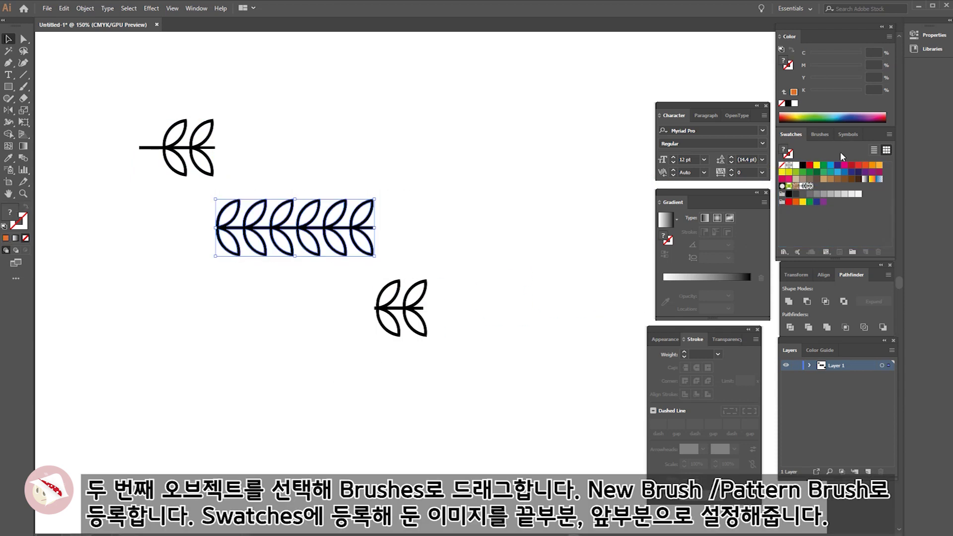
Make the leaf row a Pattern Brush with swatch start/end tiles, and draw a circle beside it.
click(820, 134)
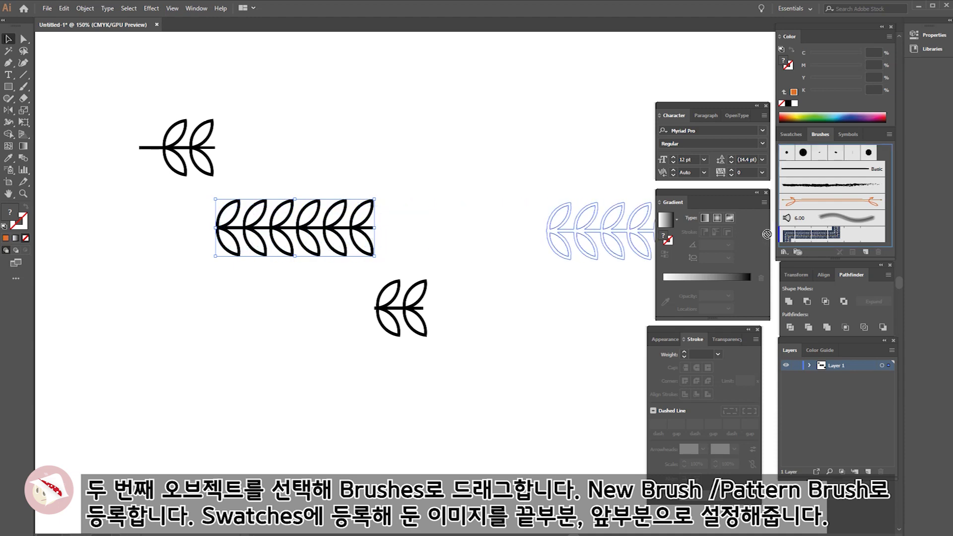
drag(299, 230, 847, 224)
click(438, 326)
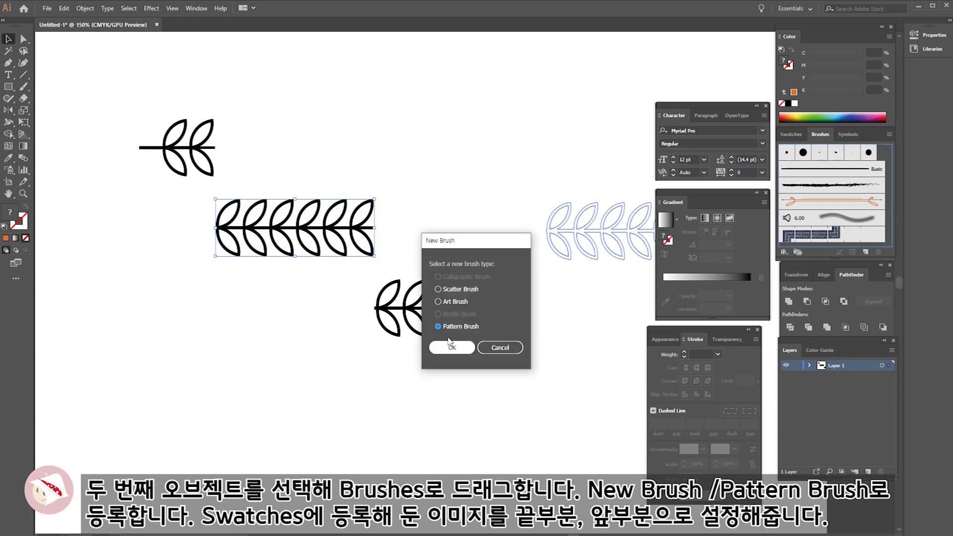
click(451, 348)
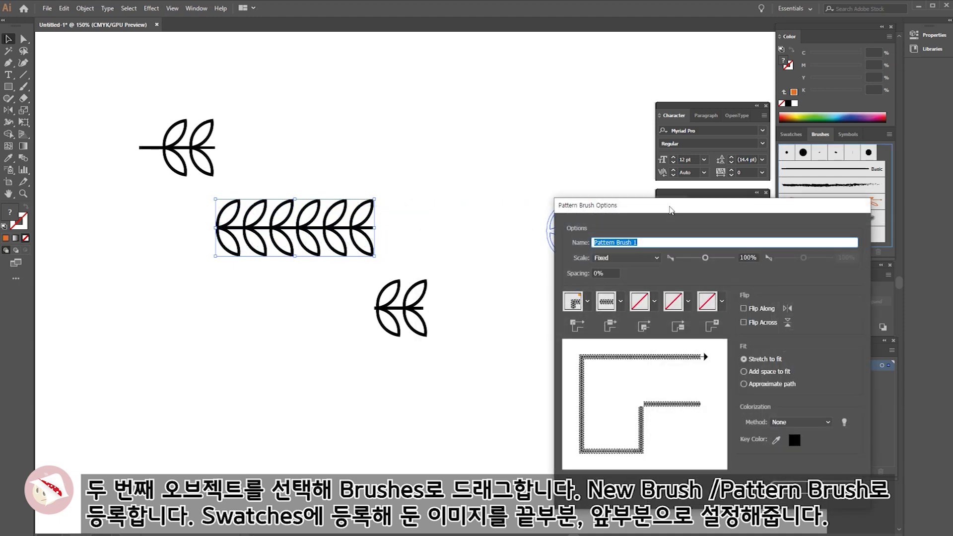
drag(671, 210, 361, 109)
click(377, 201)
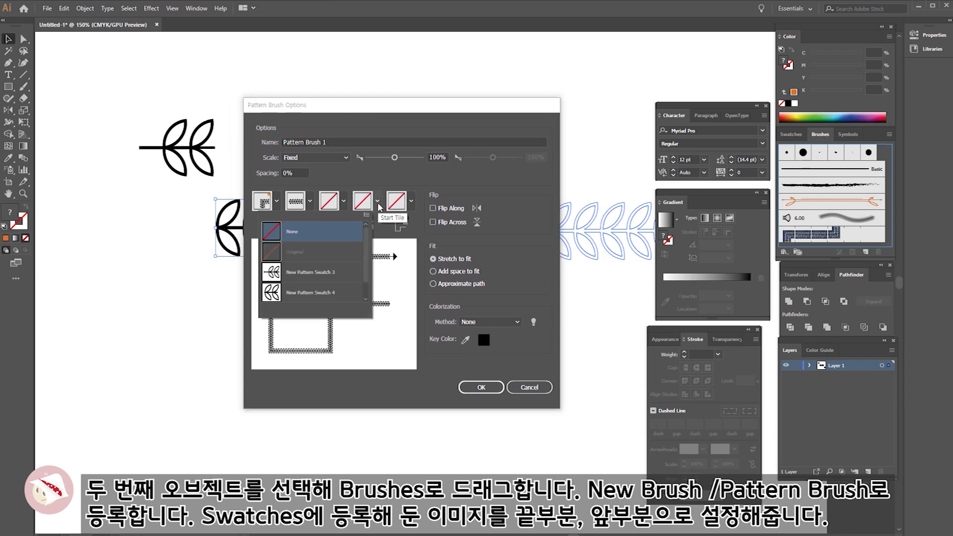
click(299, 278)
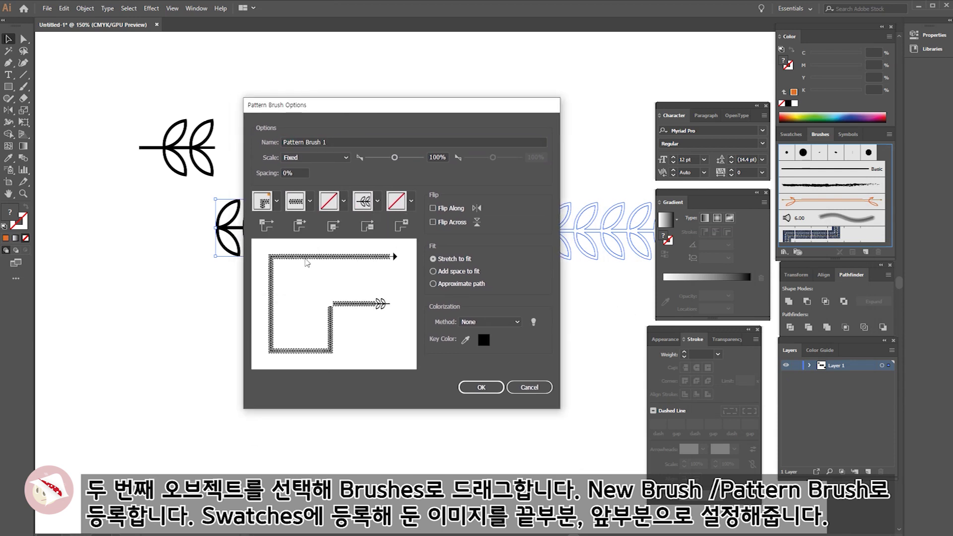
click(411, 201)
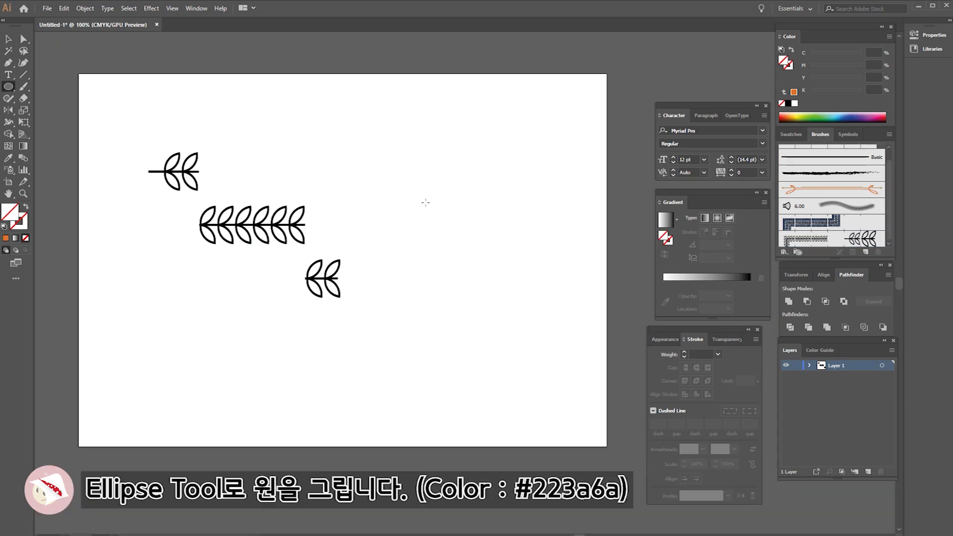
drag(481, 259, 539, 282)
Fill the selected circle with navy #223a6a.
key(v)
double_click(9, 213)
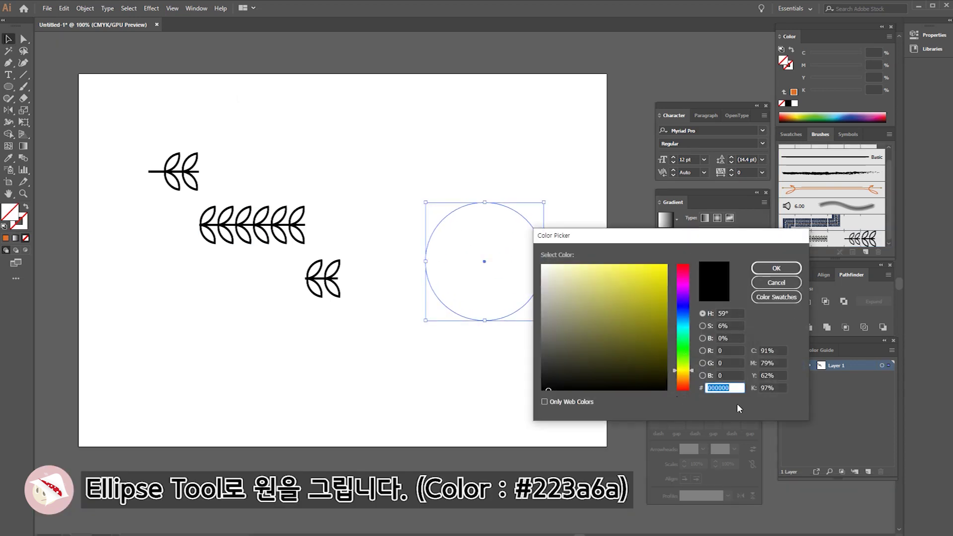
text(223a6a)
key(Return)
Make a 70% uniformly scaled copy of the navy circle.
click(24, 113)
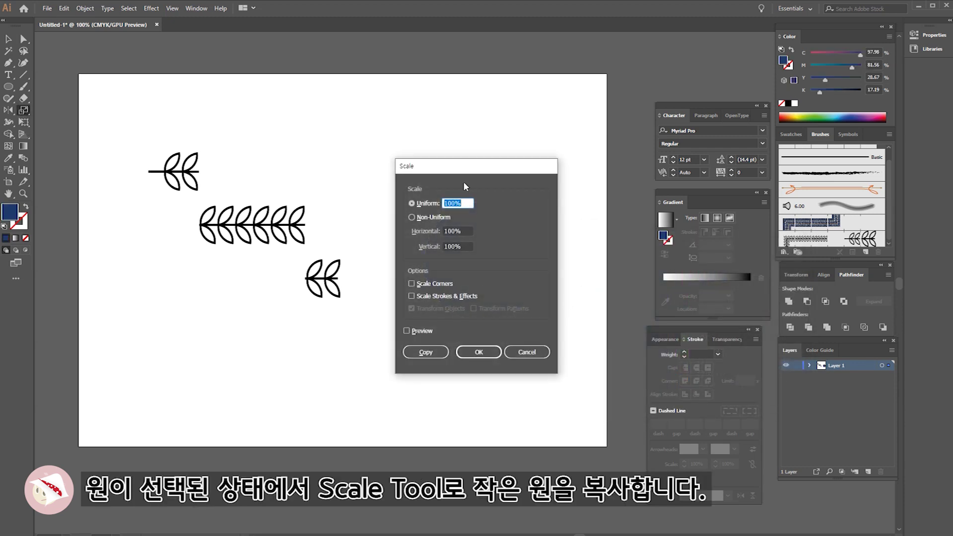
drag(417, 166, 578, 195)
click(567, 360)
double_click(614, 232)
text(7)
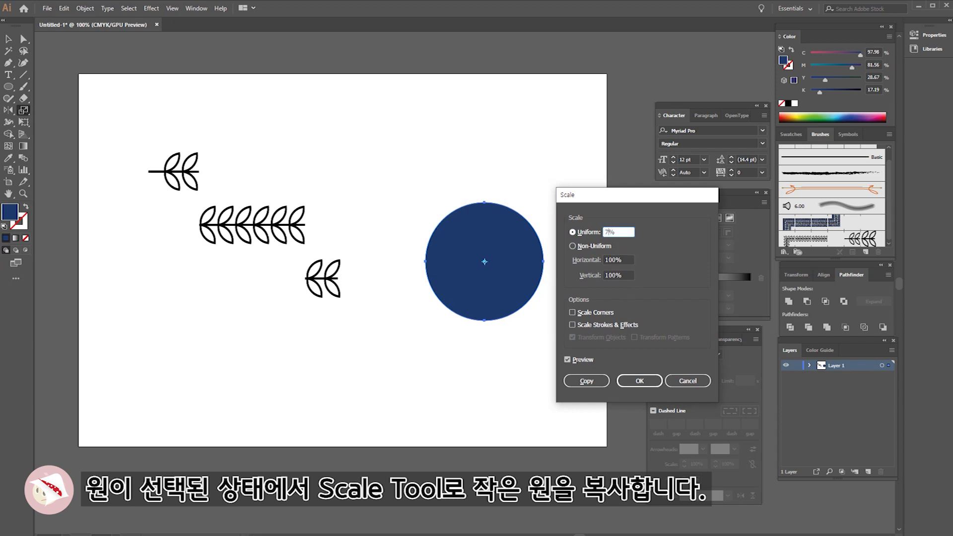
click(568, 360)
click(567, 359)
click(586, 380)
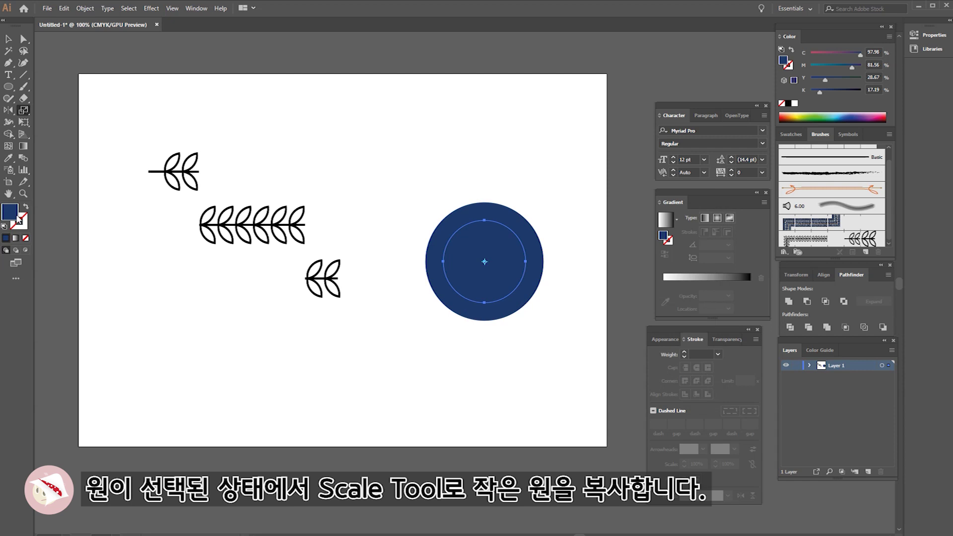
Colour the inner copy light blue, delete its right anchor, and swap the fill to stroke.
double_click(10, 212)
click(556, 281)
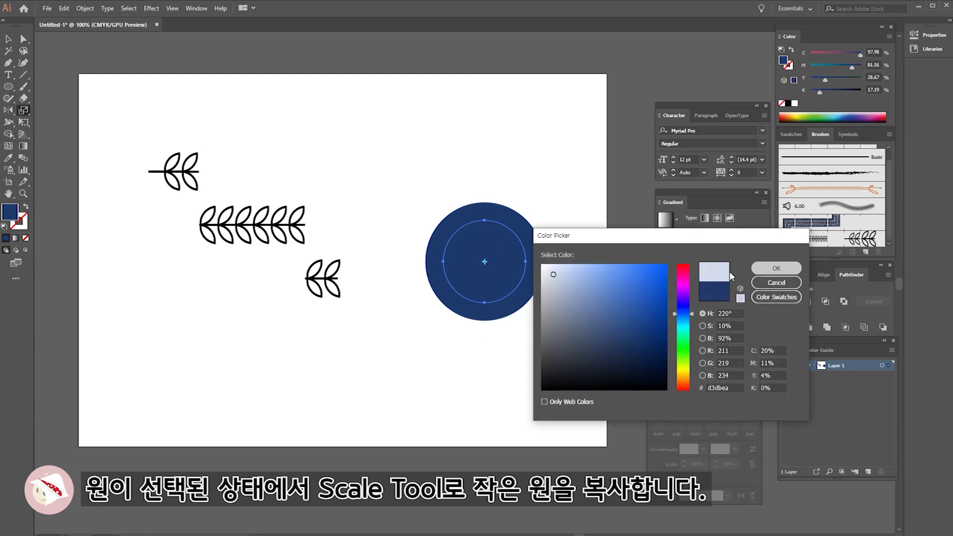
click(777, 269)
key(a)
drag(517, 249, 555, 285)
key(Delete)
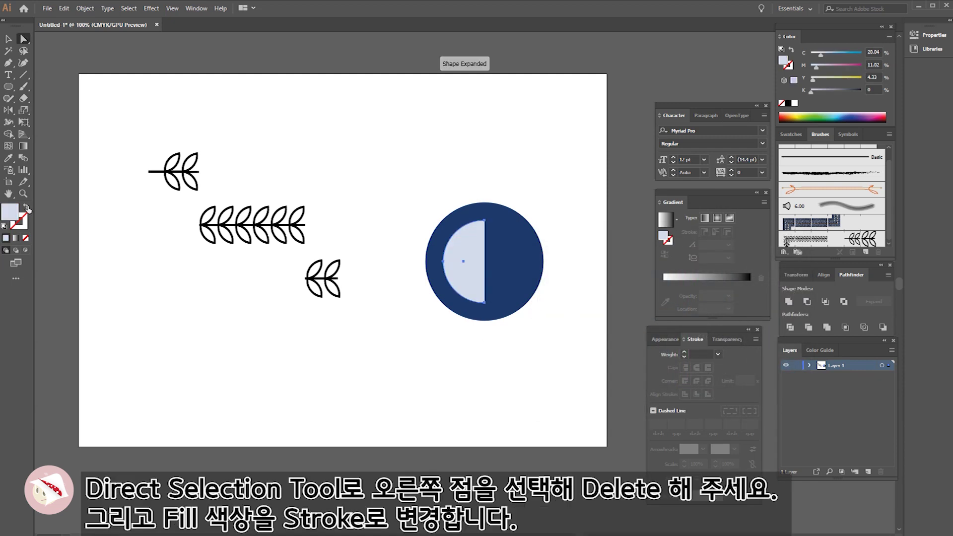
click(26, 206)
Add four anchor points along the open arc and apply the leaf pattern brush.
drag(8, 62, 55, 83)
click(466, 224)
click(443, 244)
click(478, 219)
click(23, 39)
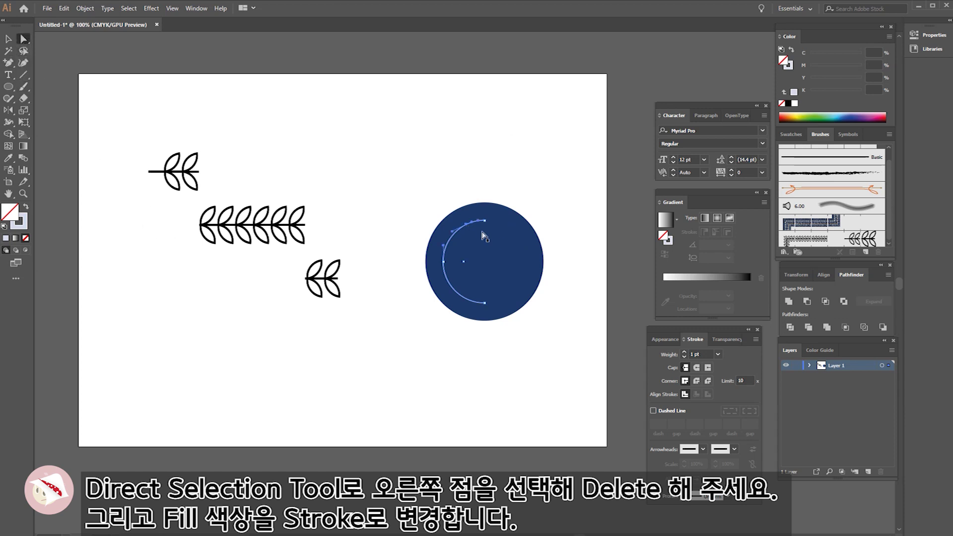
key(ctrl+equal)
click(820, 243)
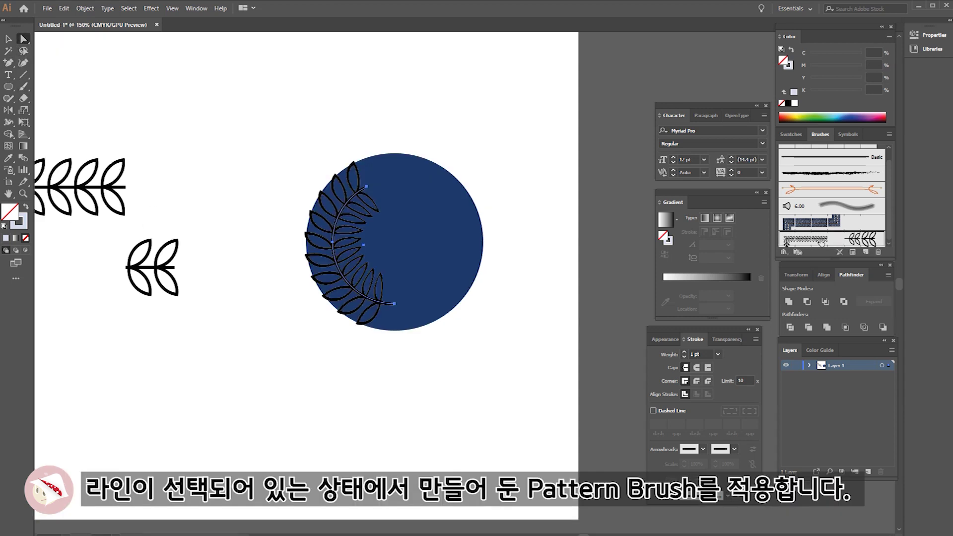
Set the leaf brush to 30% scale with Tints colorization, applied to existing strokes.
double_click(820, 242)
text(50)
click(486, 412)
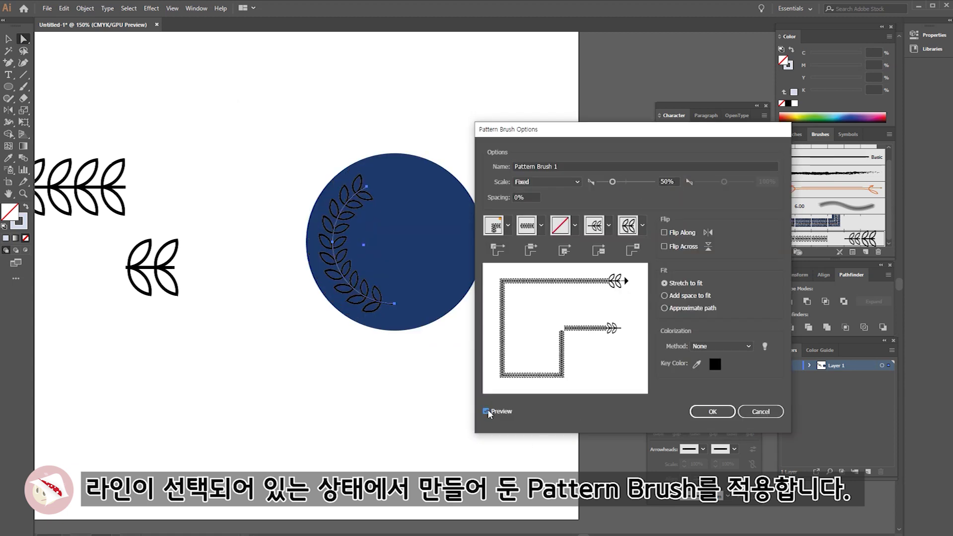
double_click(664, 182)
text(30)
click(486, 411)
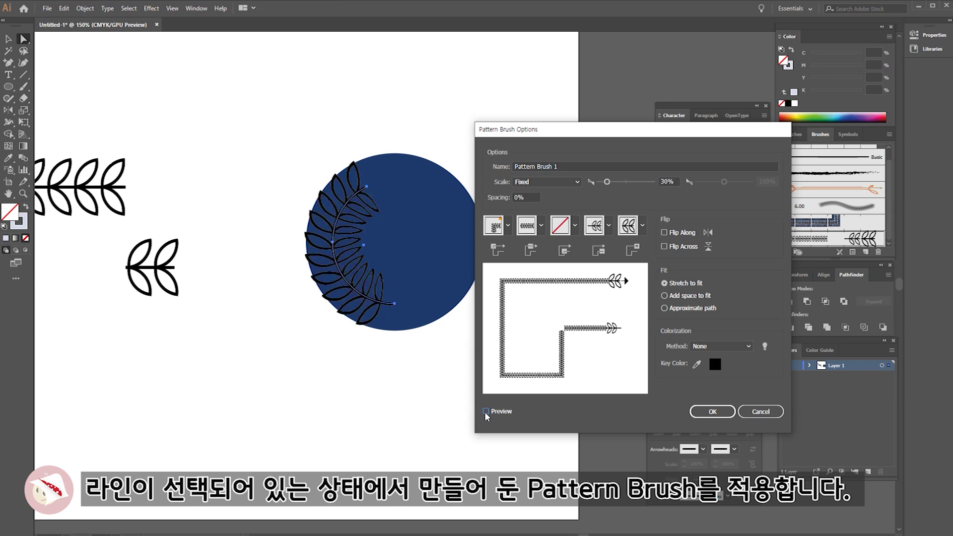
click(713, 412)
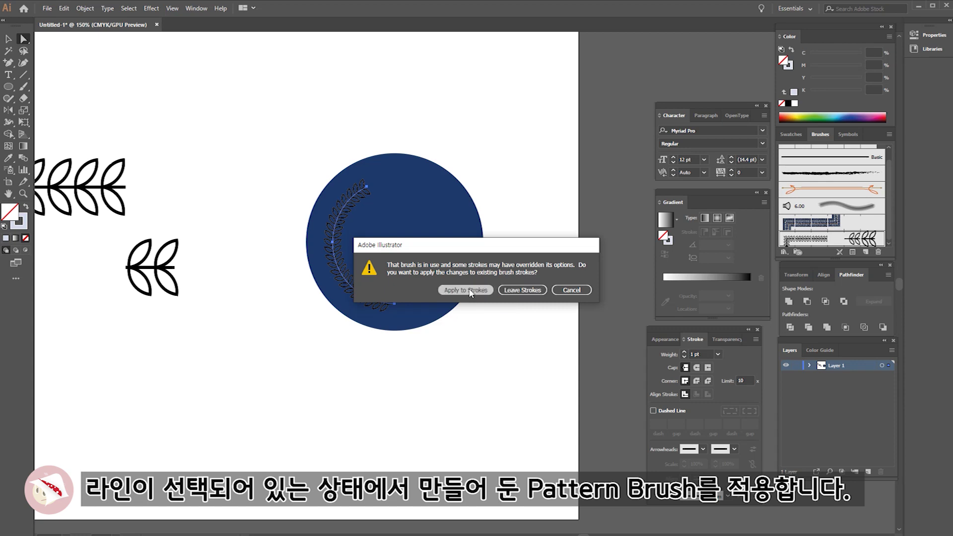
click(464, 290)
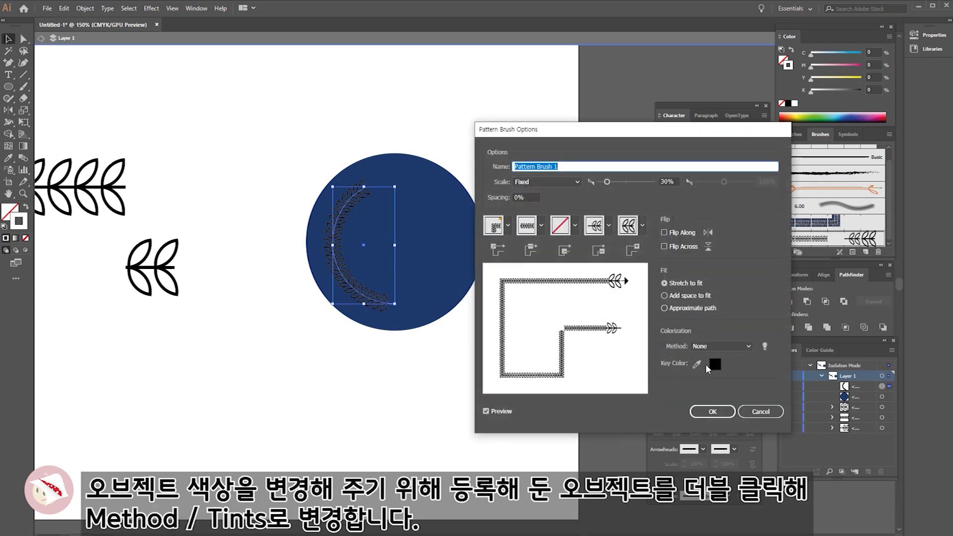
click(714, 346)
click(714, 372)
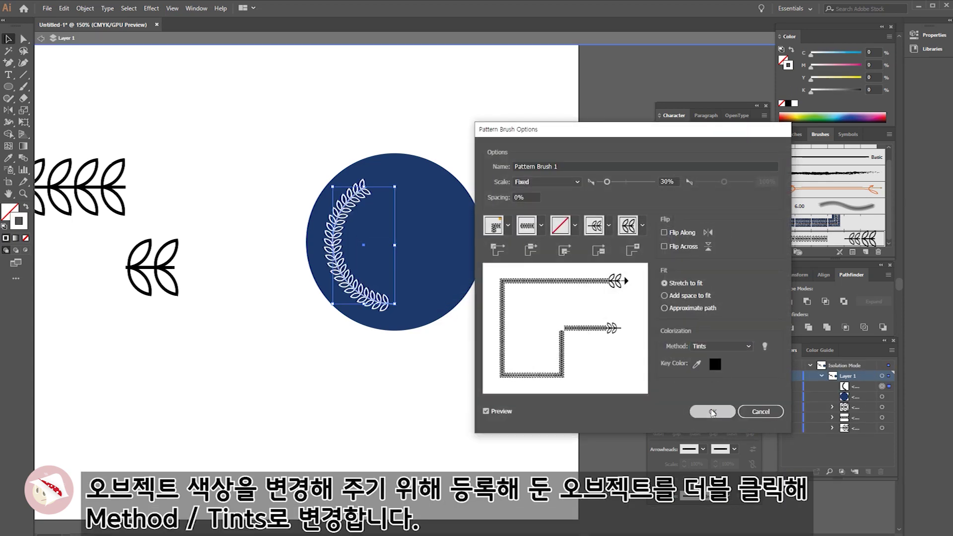
click(712, 412)
click(465, 290)
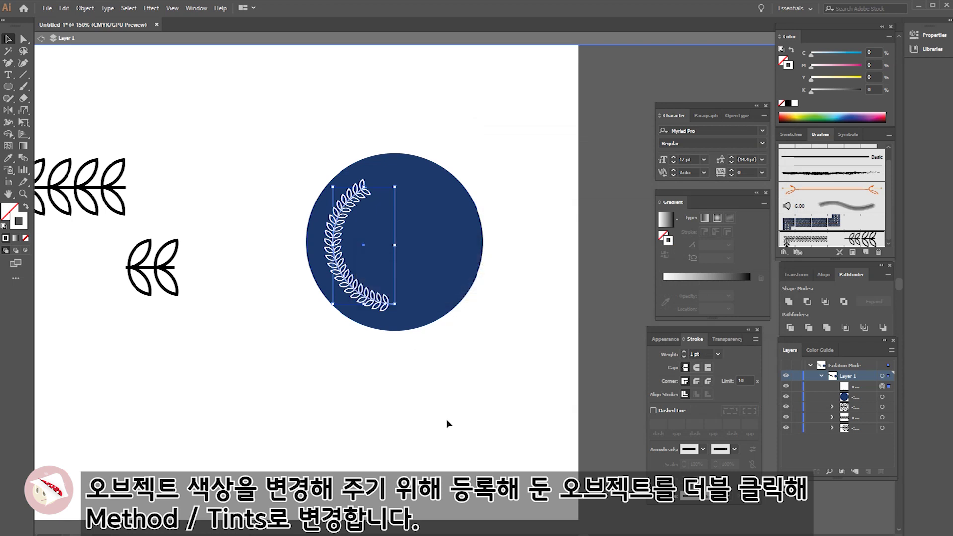
Reflect a copy of the leaf arc to the right side to form the wreath.
key(o)
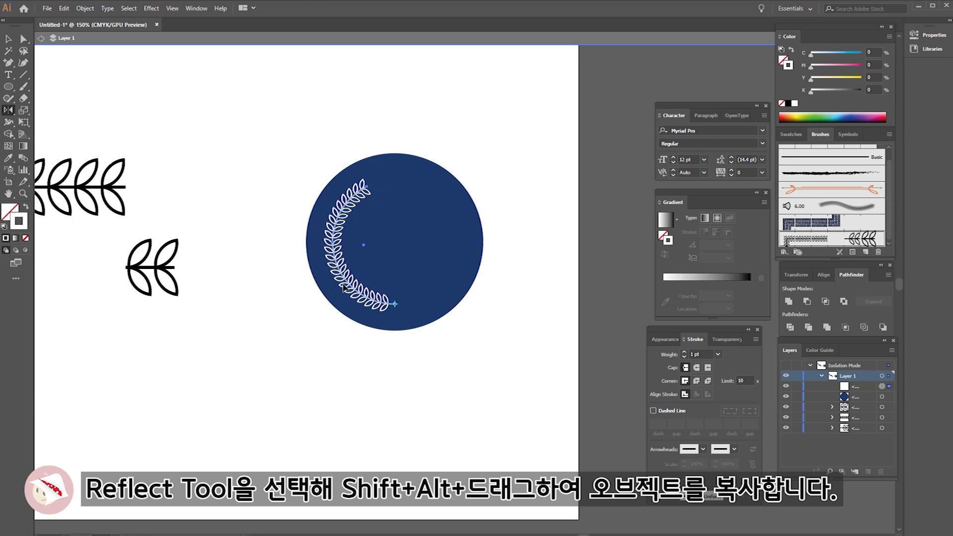
drag(346, 279, 458, 251)
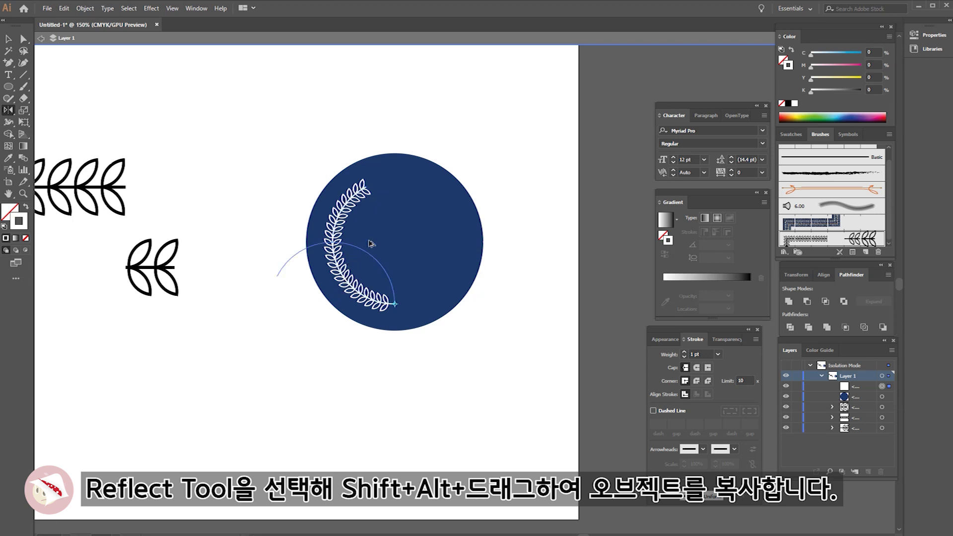
key(v)
click(377, 300)
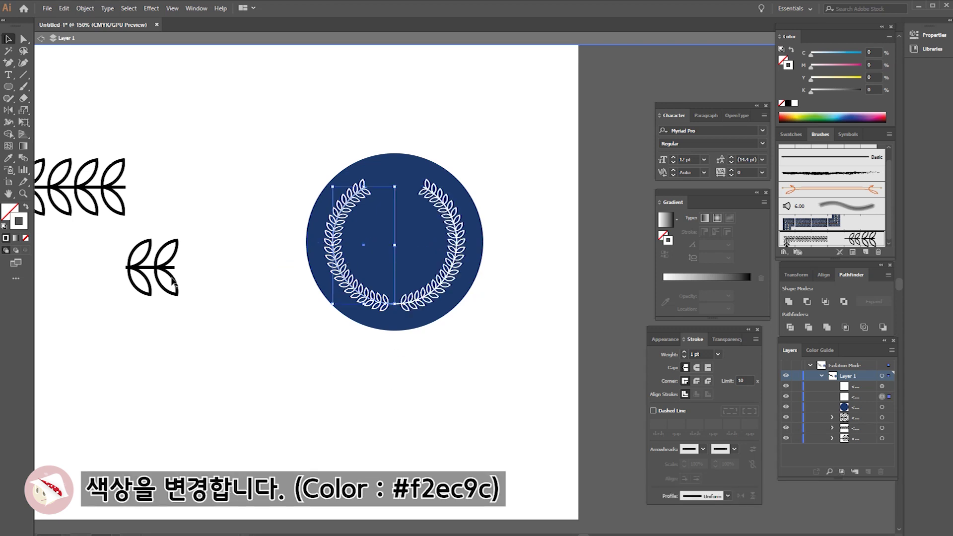
Recolour the left branch's stroke pale yellow and the right branch's stroke #f2ec9c.
double_click(19, 221)
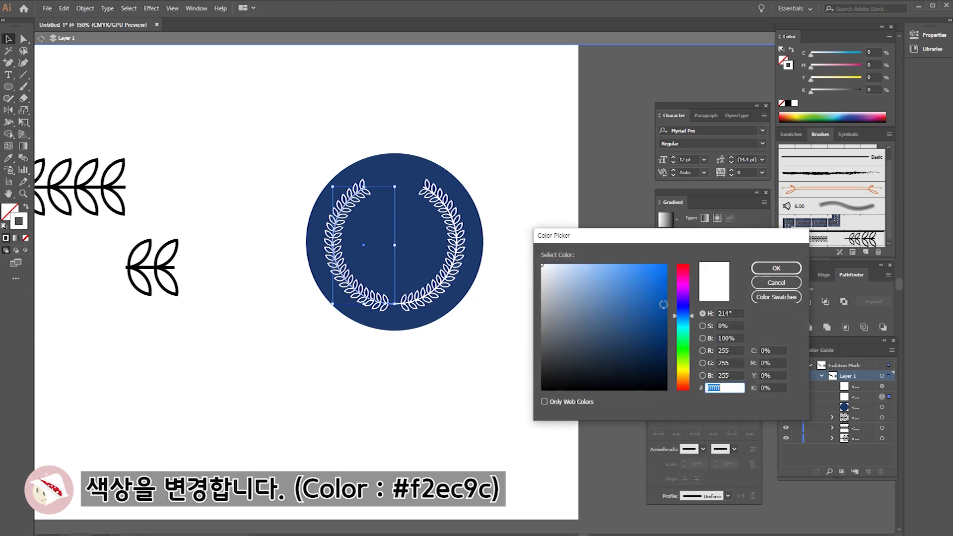
click(684, 371)
drag(623, 272, 588, 269)
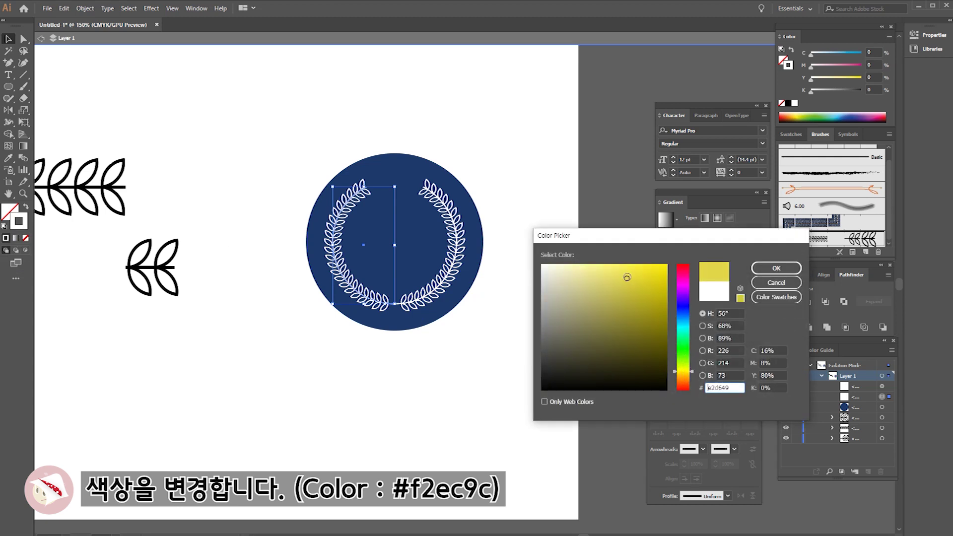
click(777, 268)
click(449, 233)
double_click(19, 222)
text(f2ec9c)
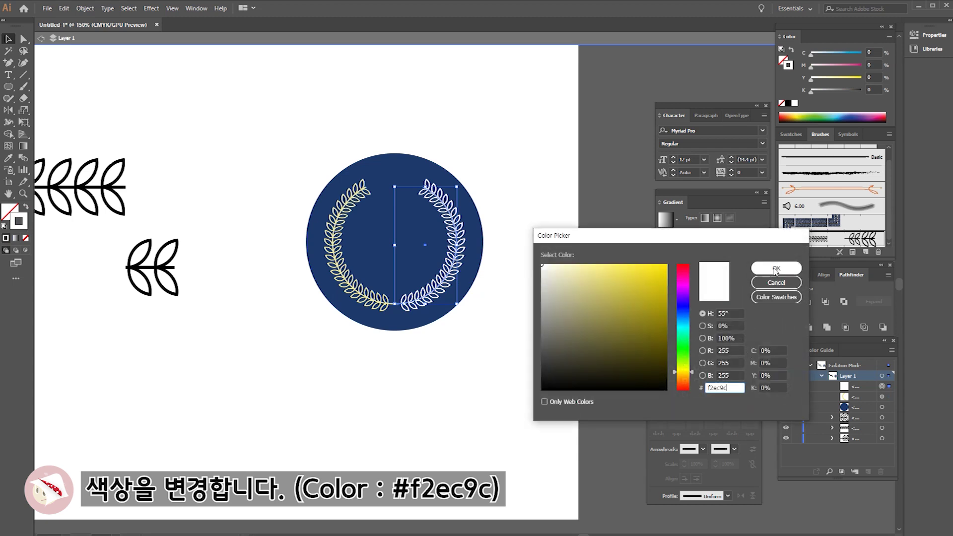
key(Return)
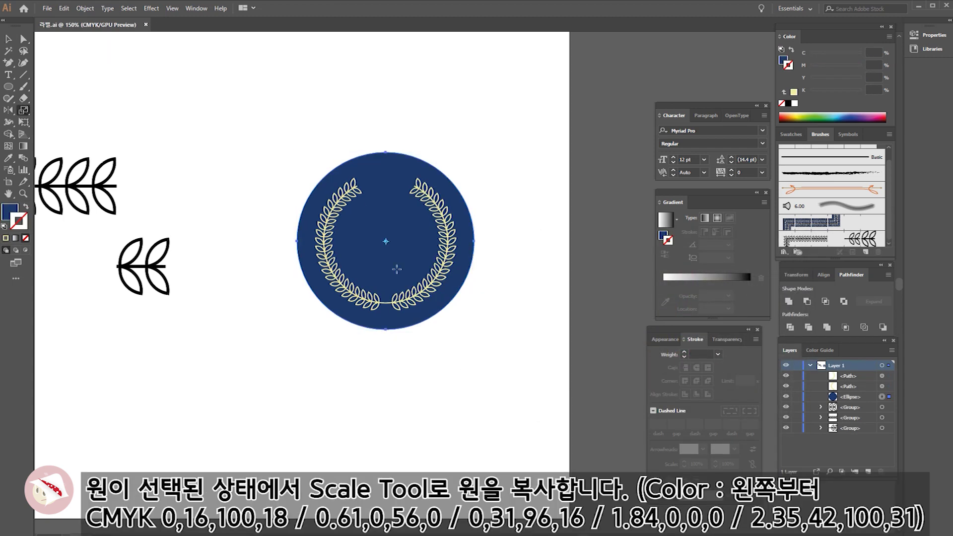
Make a 130% copy of the navy circle, darken its fill, and send it to back.
alt+click(386, 241)
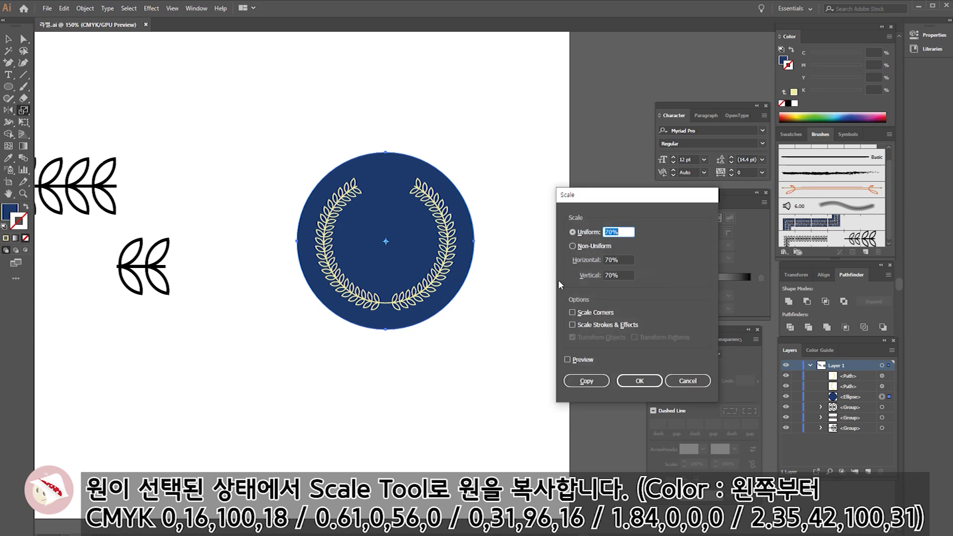
text(130%)
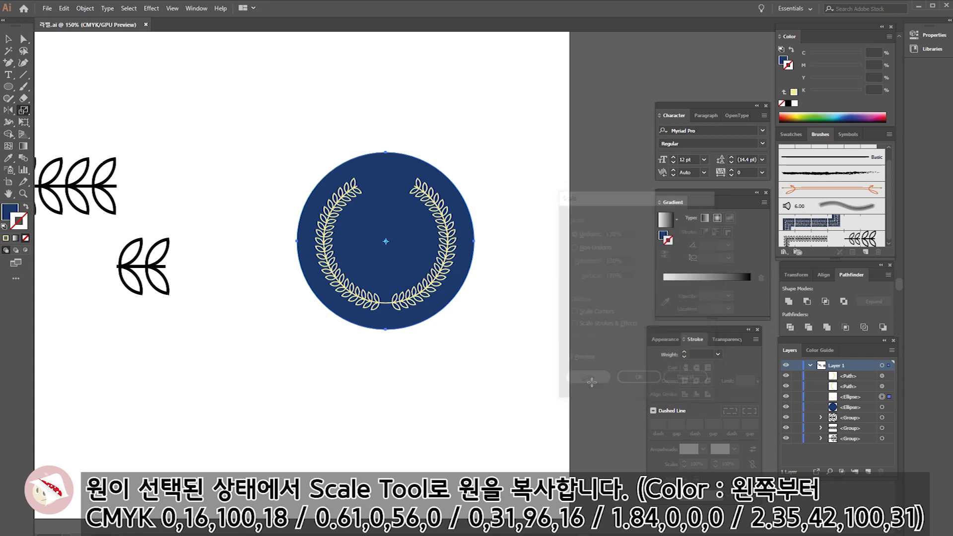
click(587, 381)
double_click(11, 212)
drag(626, 343, 641, 352)
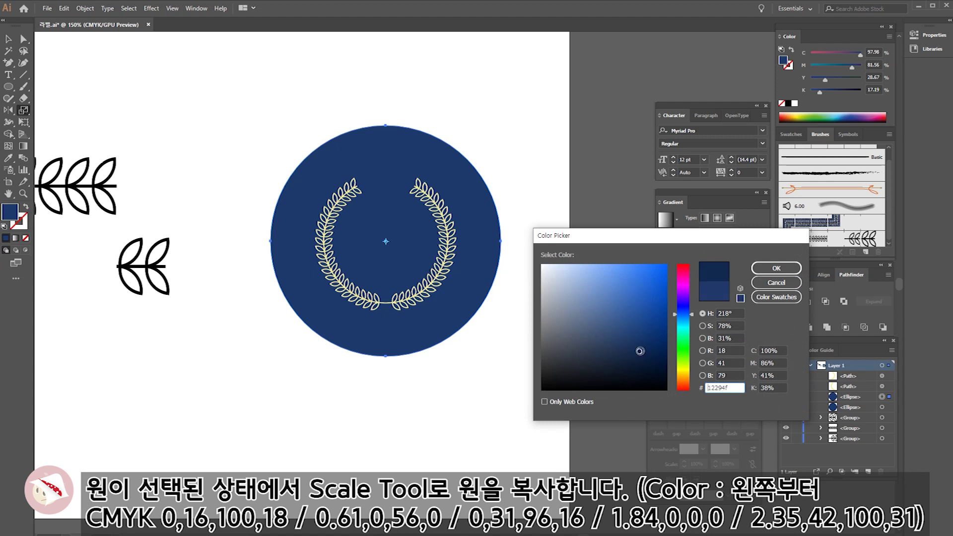
click(776, 268)
key(v)
right_click(427, 154)
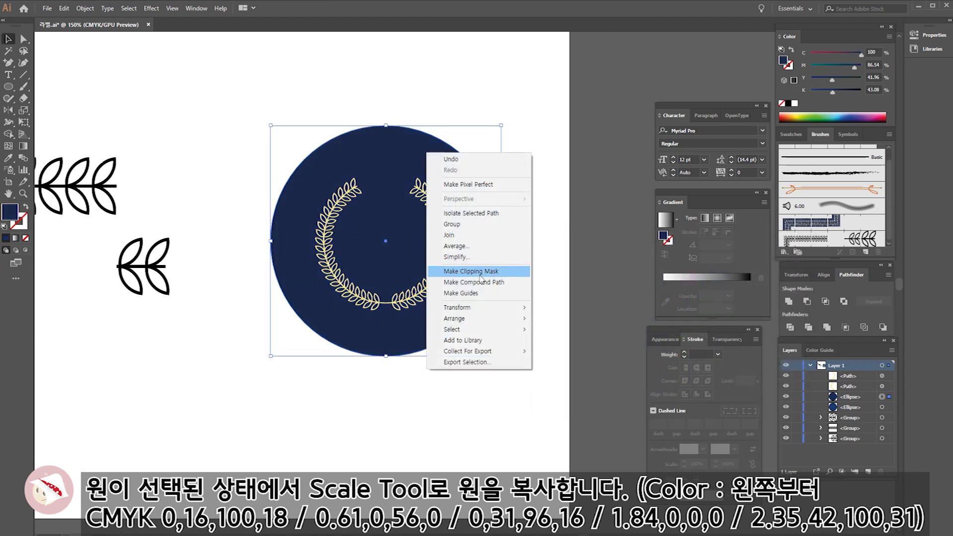
mouse_move(477, 318)
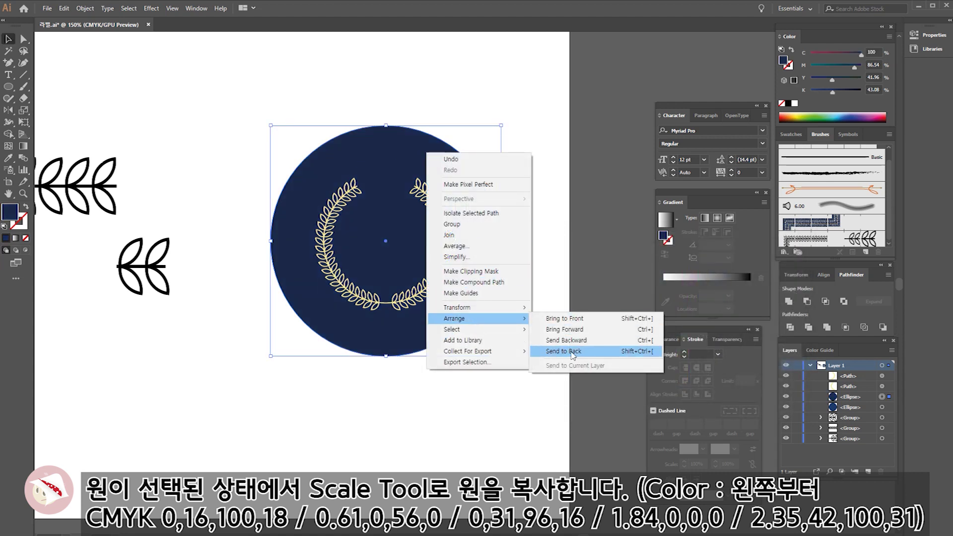
click(571, 353)
Make a 50% scaled copy of the circle for the centre.
key(Return)
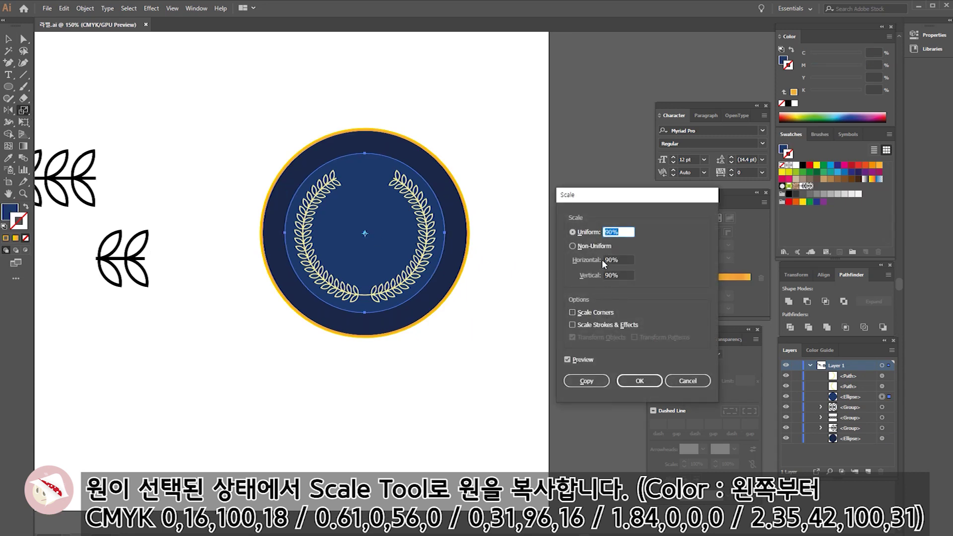
drag(608, 232, 598, 234)
text(50)
click(568, 358)
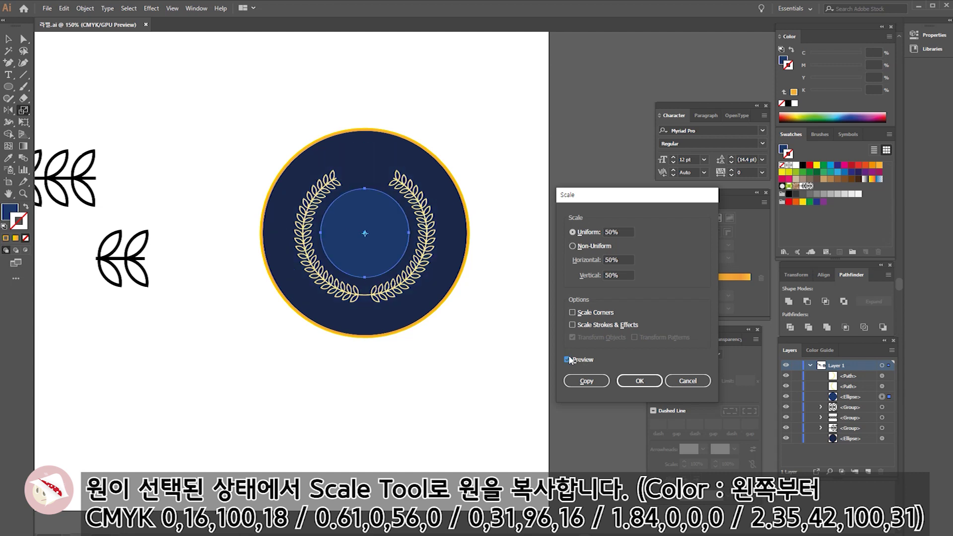
click(588, 381)
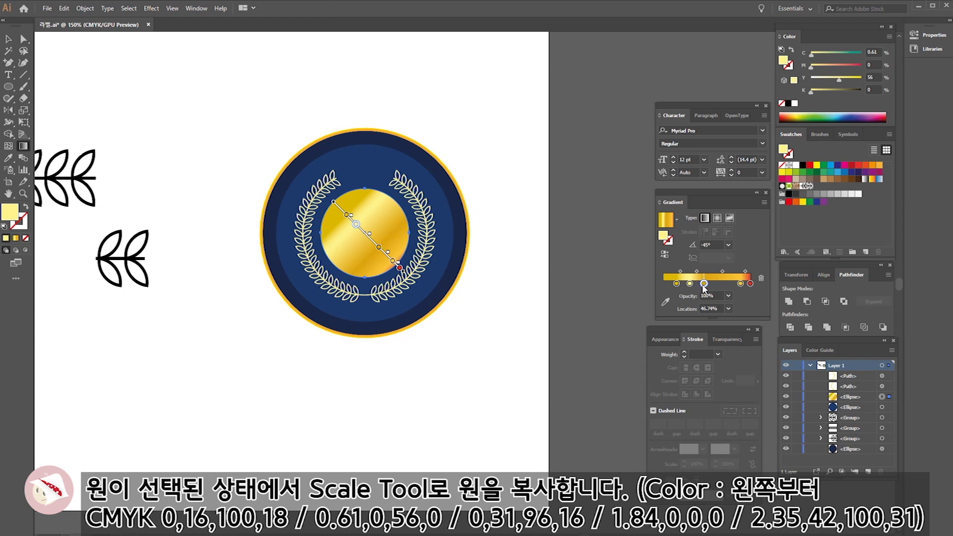
Shift a gold stop along the centre gradient and save the gradient as a swatch.
click(703, 284)
drag(704, 286, 741, 272)
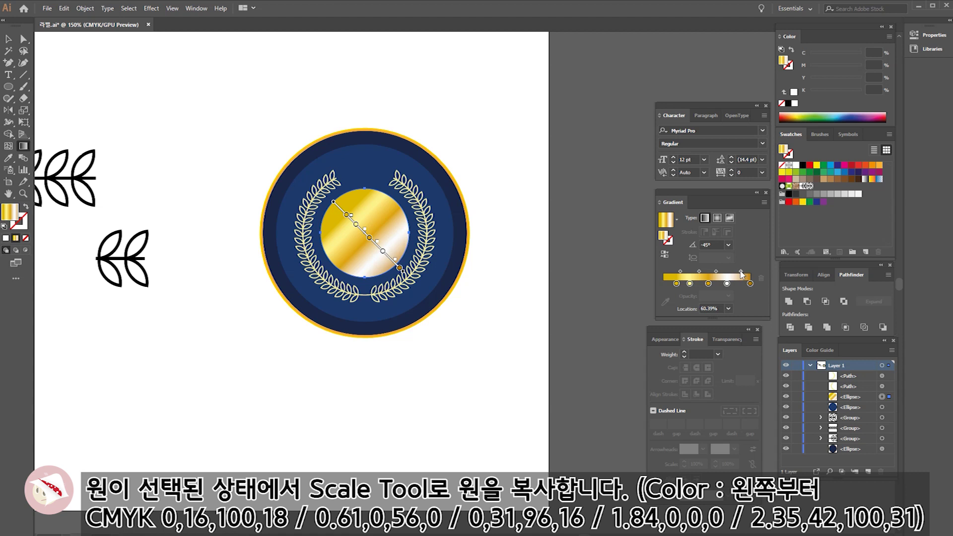
drag(666, 219, 847, 217)
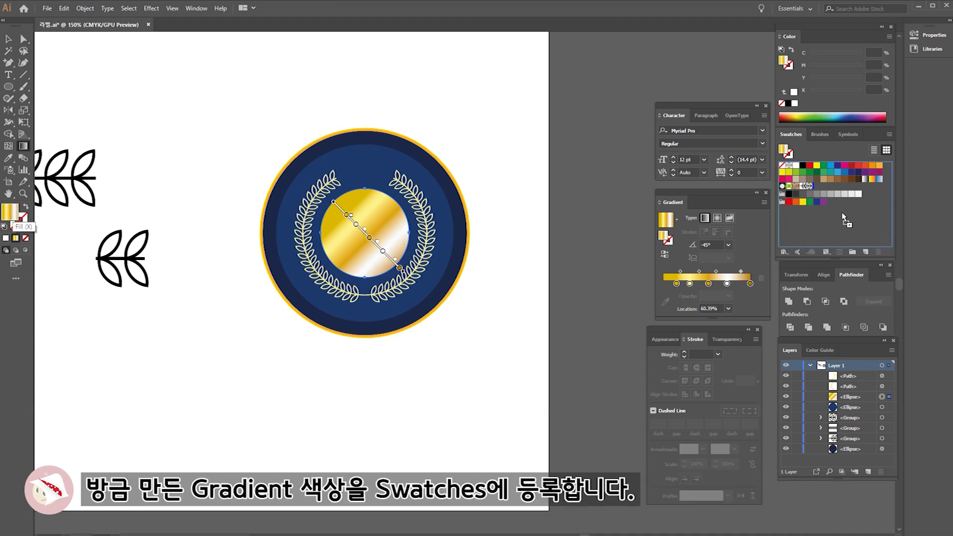
Give the centre circle and outer rim 2 pt gold gradient strokes.
key(v)
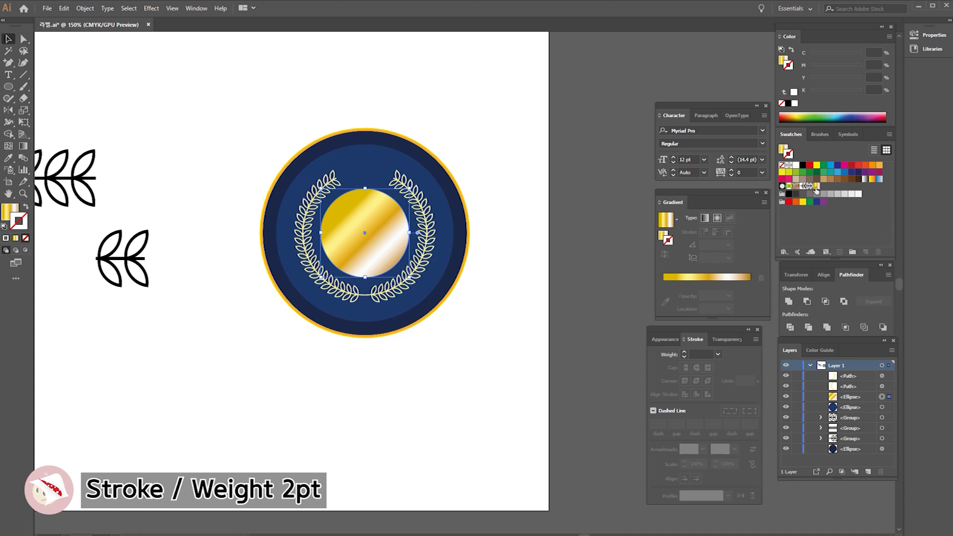
click(817, 187)
click(718, 354)
click(723, 170)
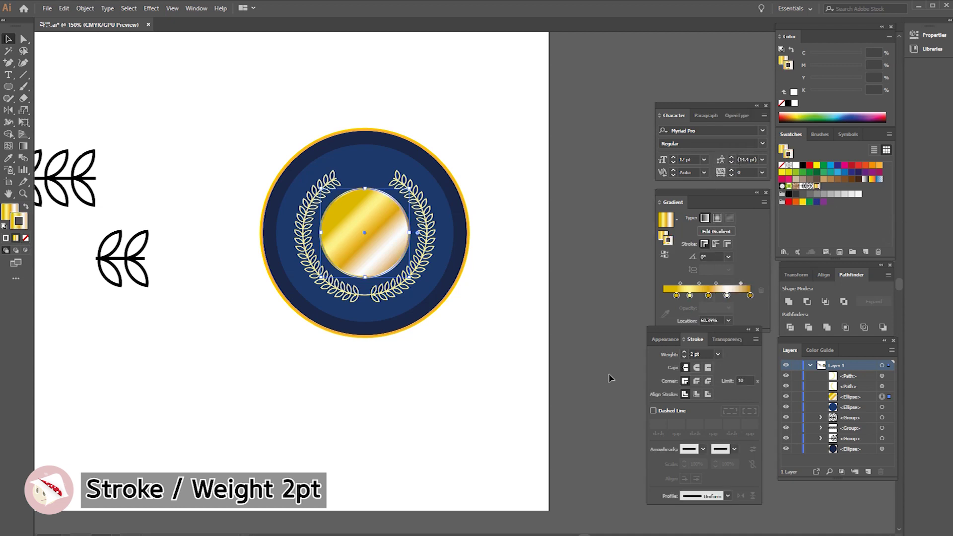
click(449, 352)
click(432, 319)
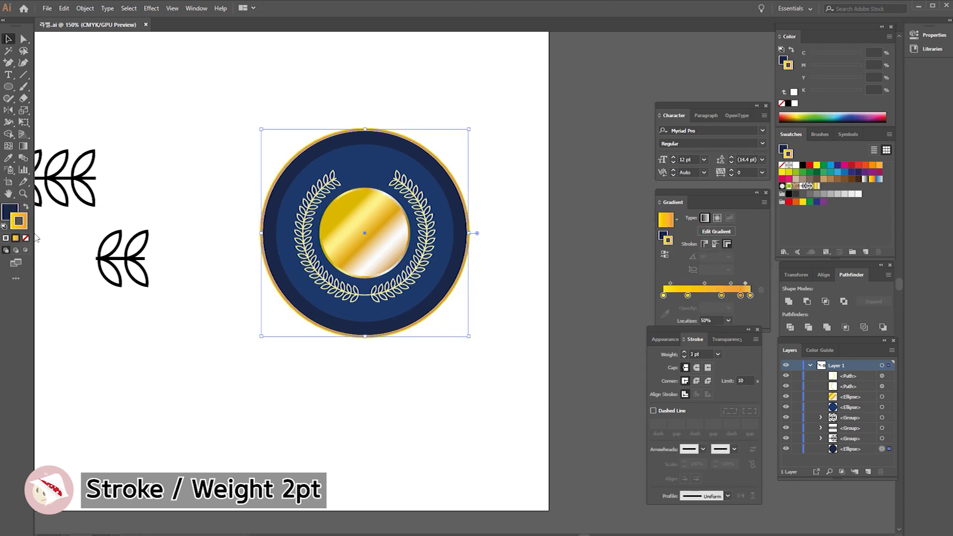
click(816, 186)
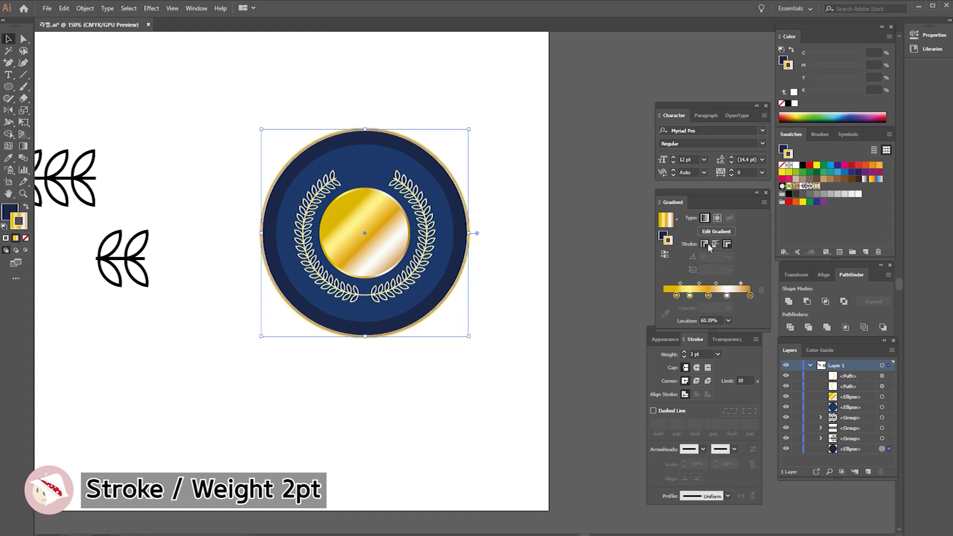
click(9, 74)
Type 'Happy' and '2020' on two lines inside the gold centre circle.
click(342, 225)
text(Happy)
key(Return)
text(2020)
key(Escape)
Set the text font to Lobster with 28 pt leading.
click(763, 130)
text(Lobster)
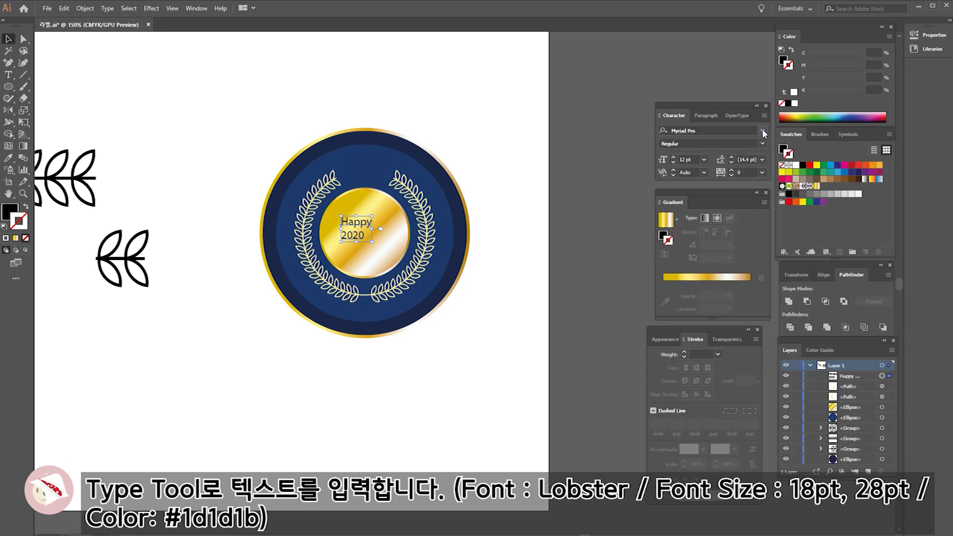
key(Return)
click(762, 159)
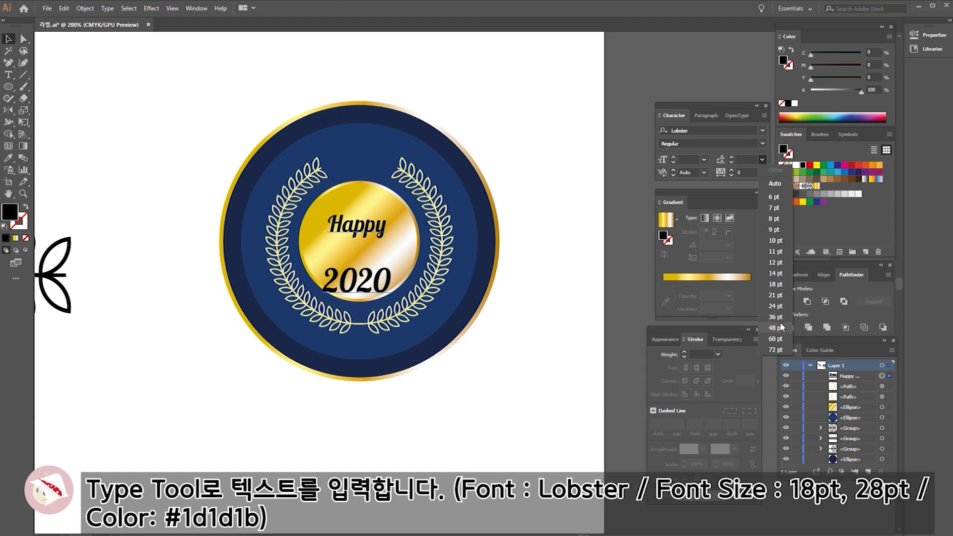
click(743, 159)
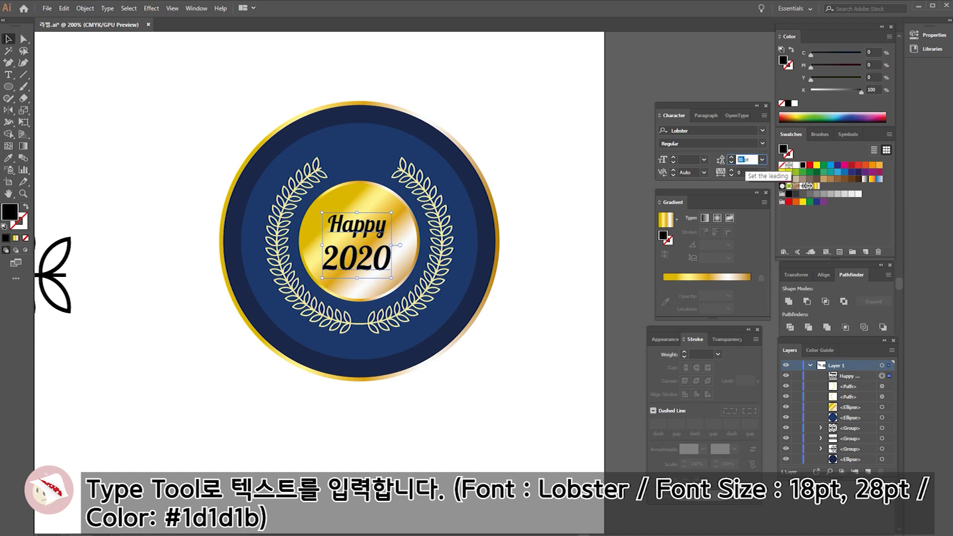
text(28pt)
key(Return)
click(660, 339)
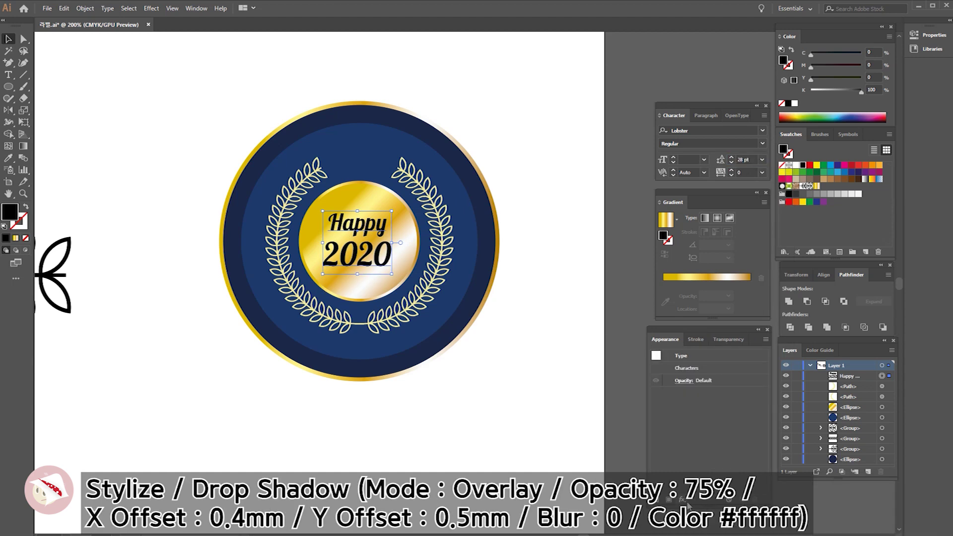
Add a white Overlay drop shadow effect to the Happy 2020 text.
click(690, 503)
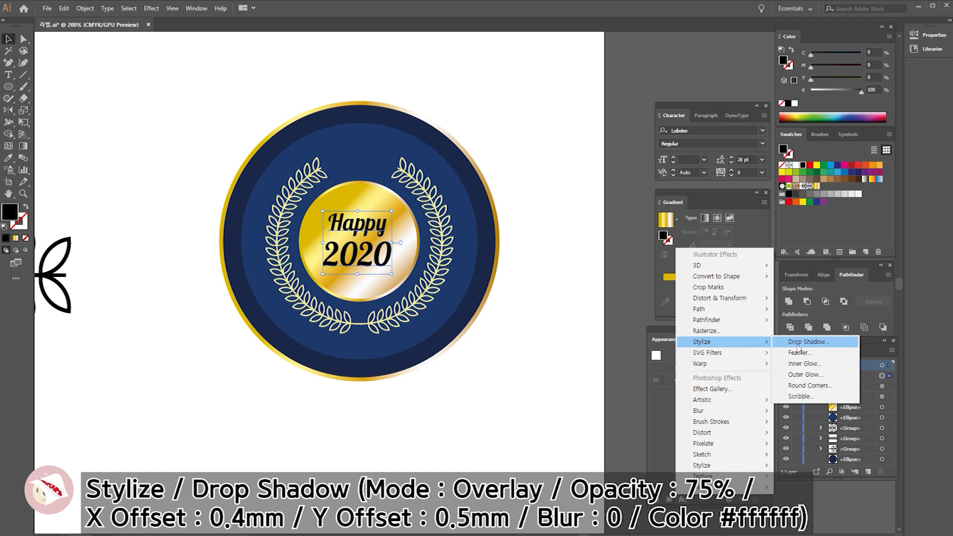
click(797, 346)
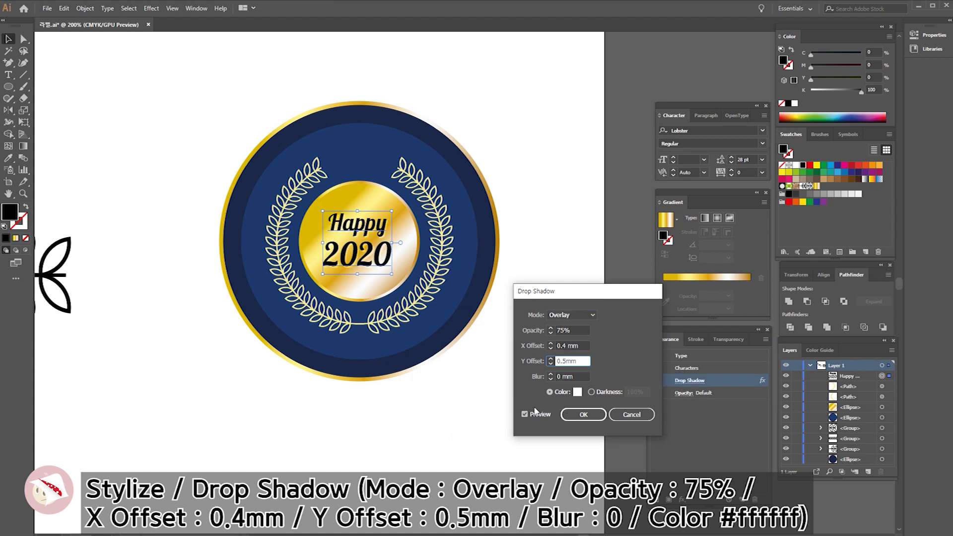
click(526, 414)
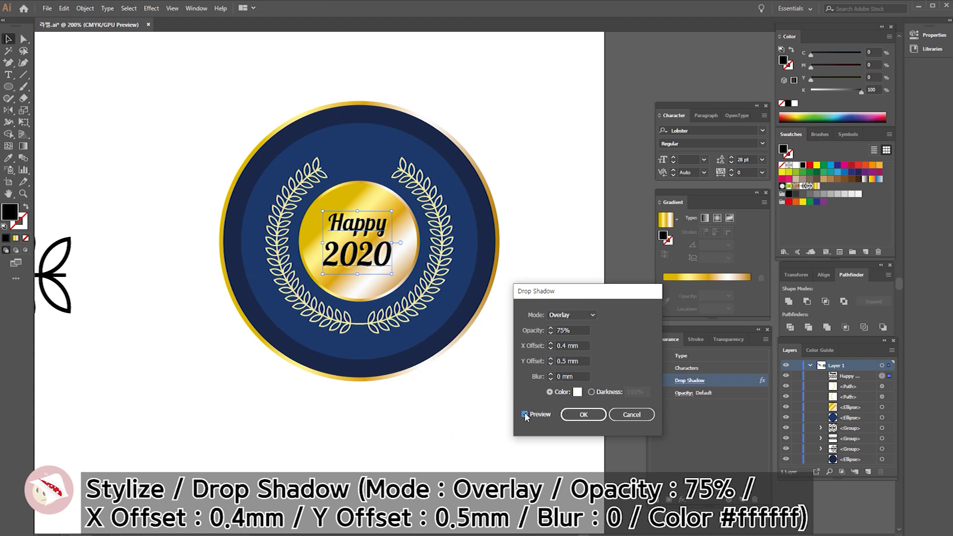
click(574, 413)
Set the 2020 line to 28 pt and draw a small star above the wreath.
drag(323, 254, 392, 254)
click(681, 159)
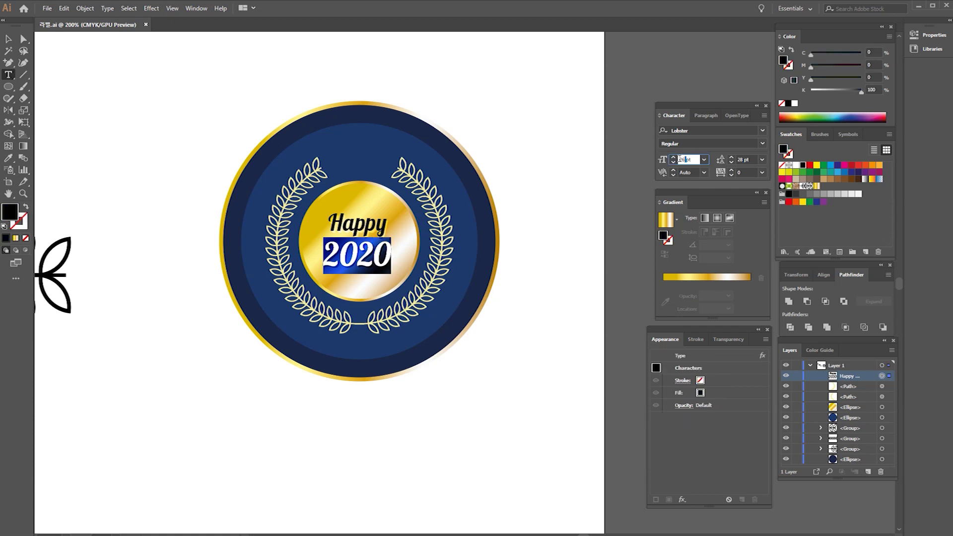
click(683, 159)
drag(377, 172, 365, 160)
Fill the star with the saved gold gradient swatch, deselect, and zoom in on the badge.
key(v)
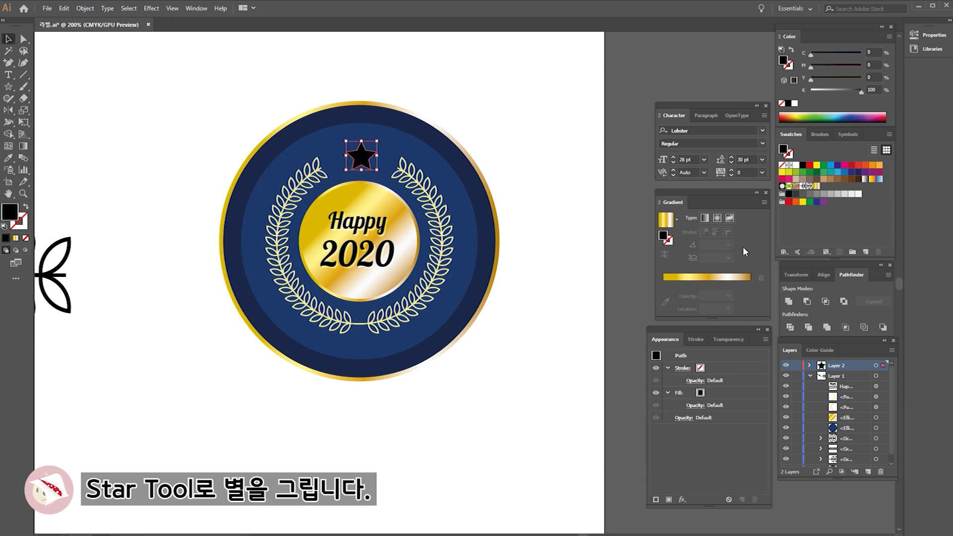
click(817, 186)
key(ctrl+shift+a)
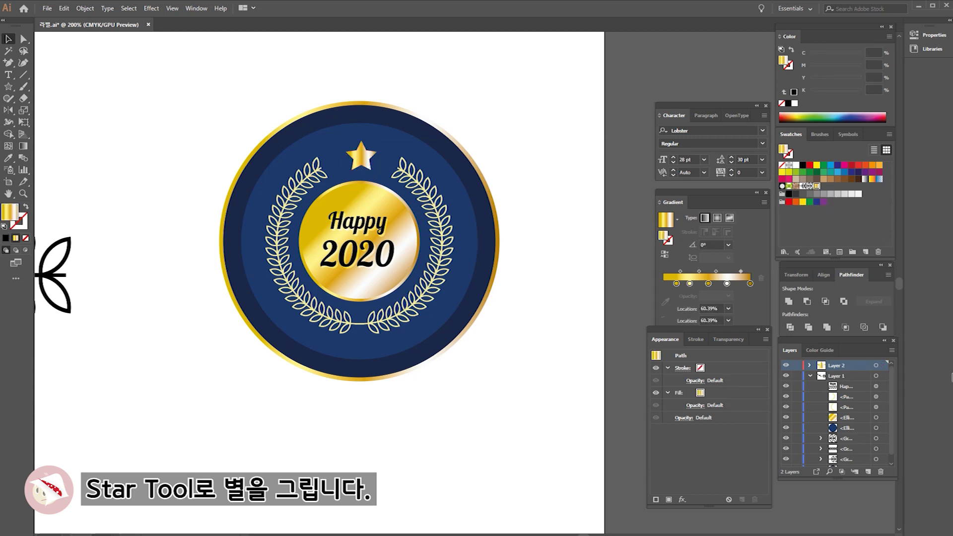
key(z)
click(385, 179)
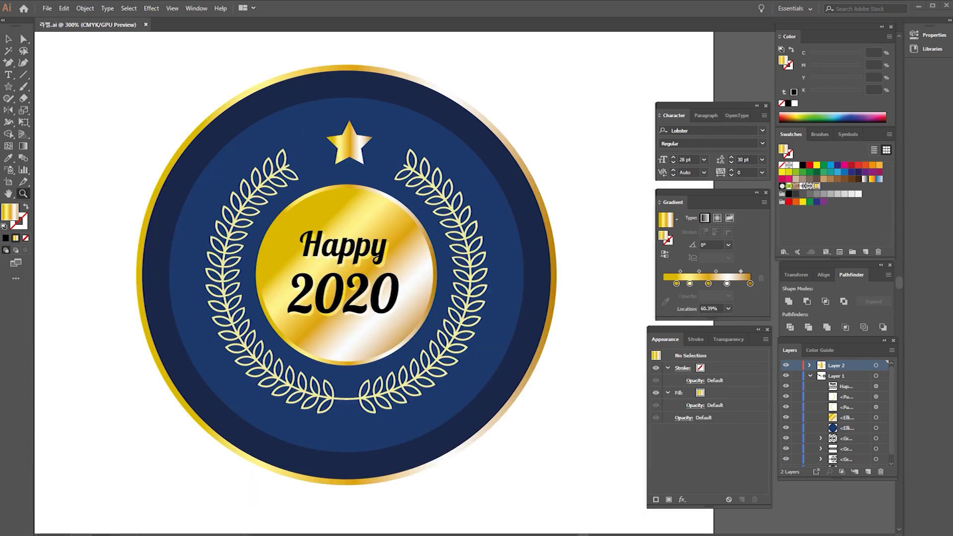